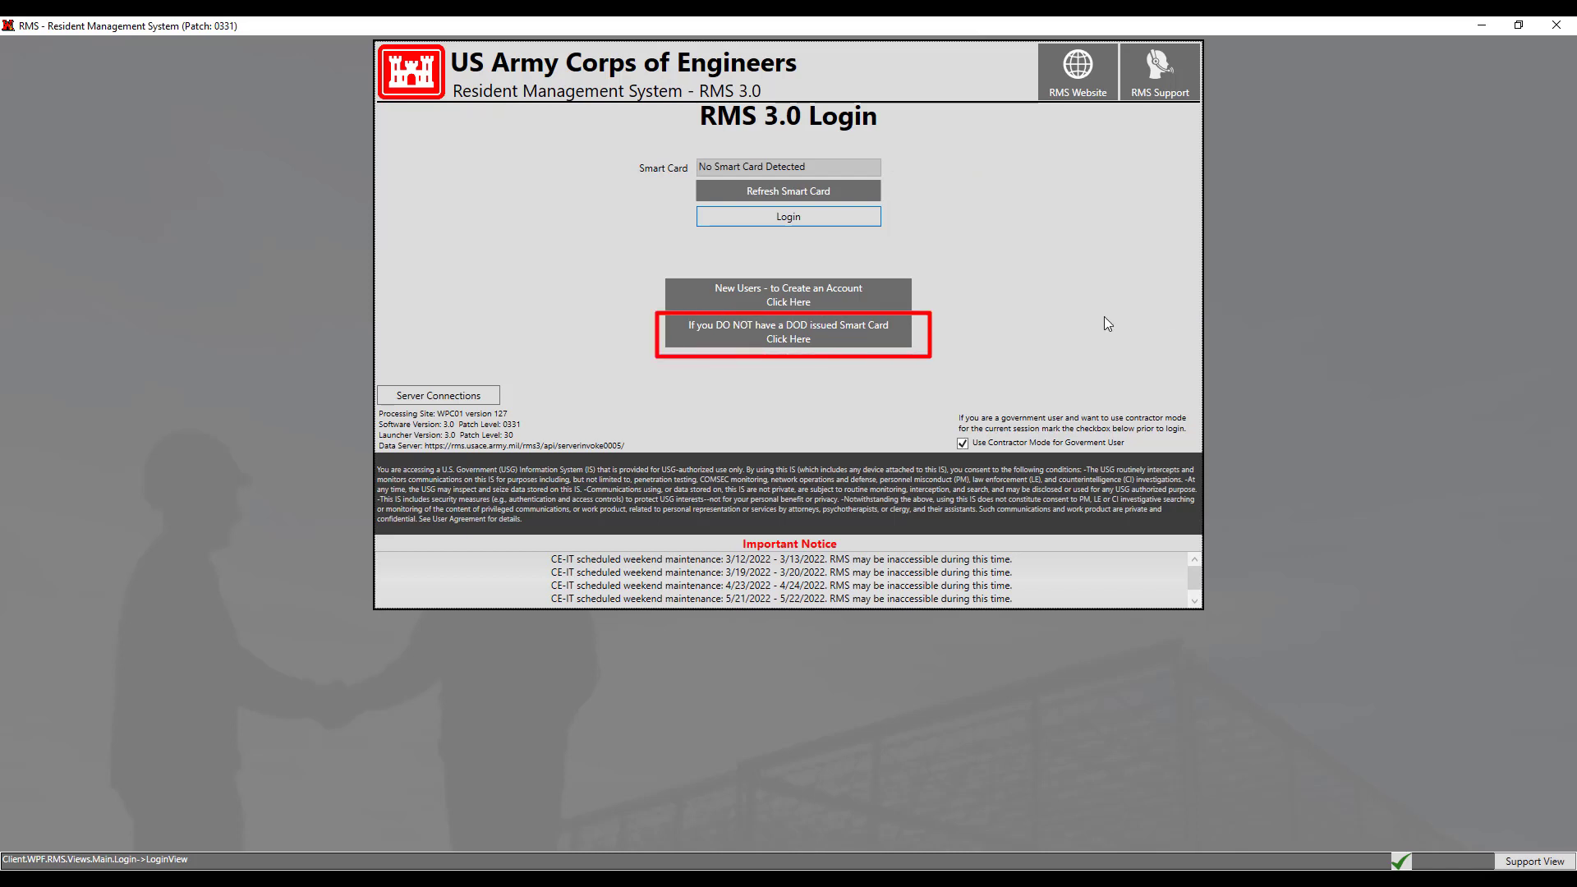
Switch to the login for users without a DOD smart card, and look over the RMS website before returning to RMS.
click(891, 340)
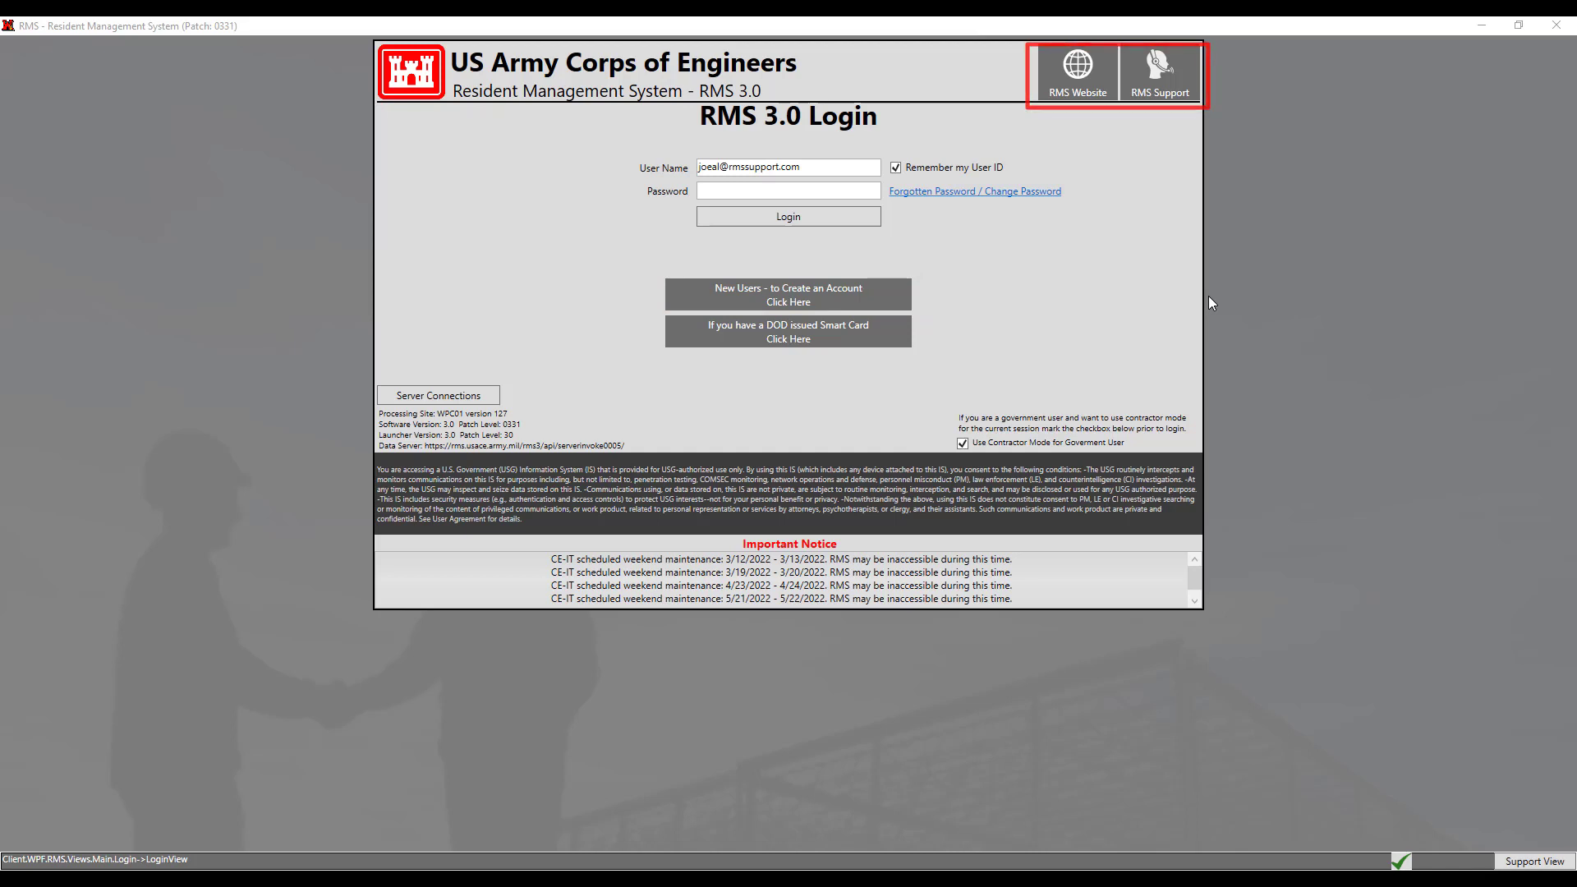
click(1078, 91)
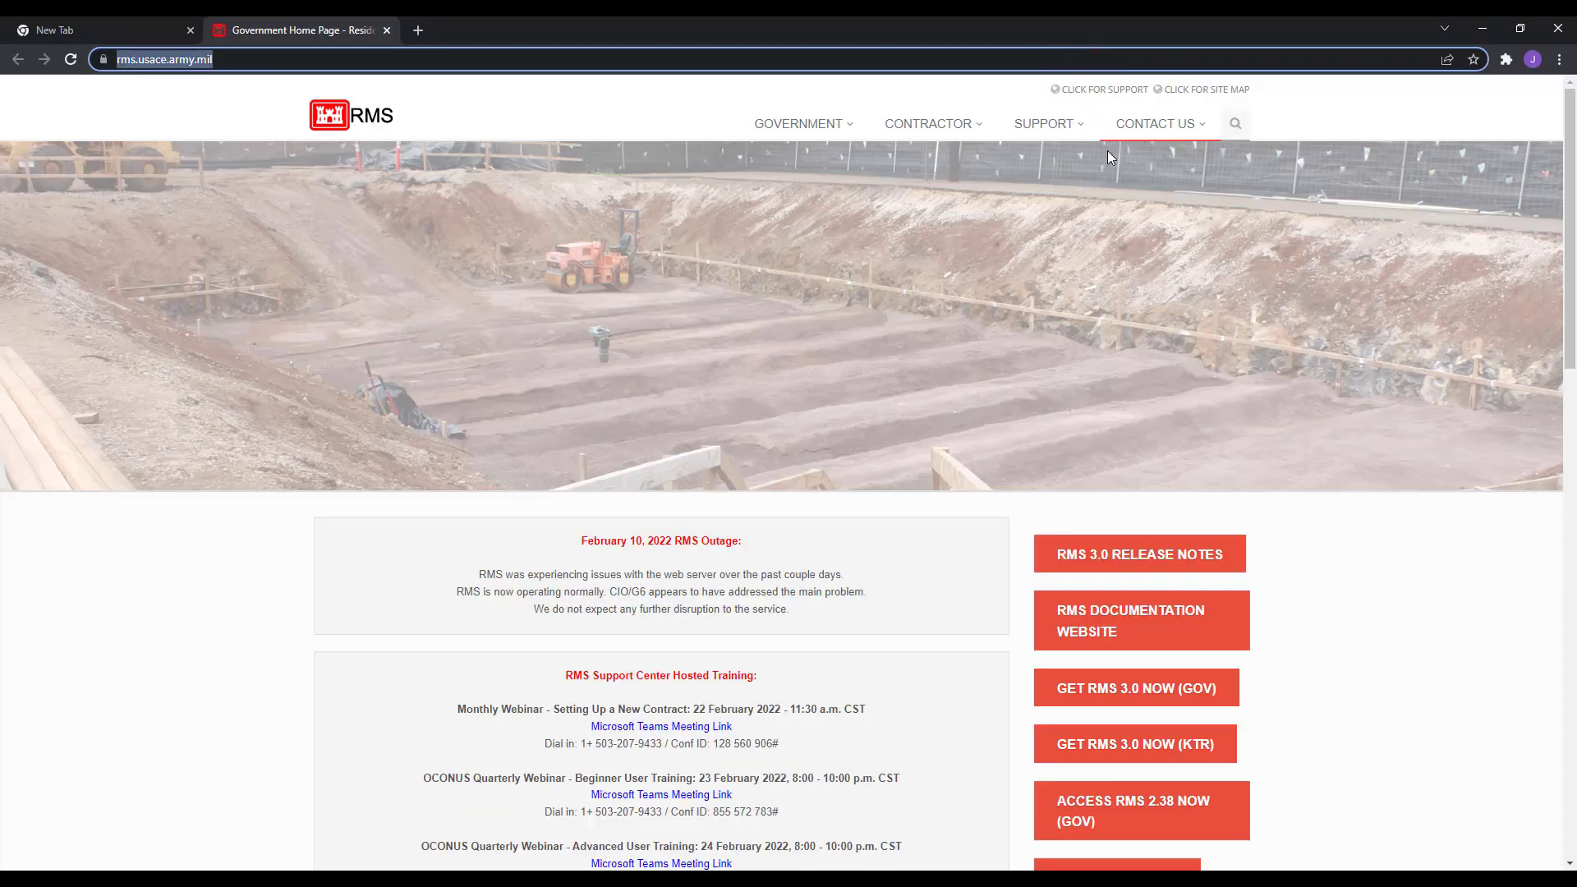
scroll(1306, 333, down, 2)
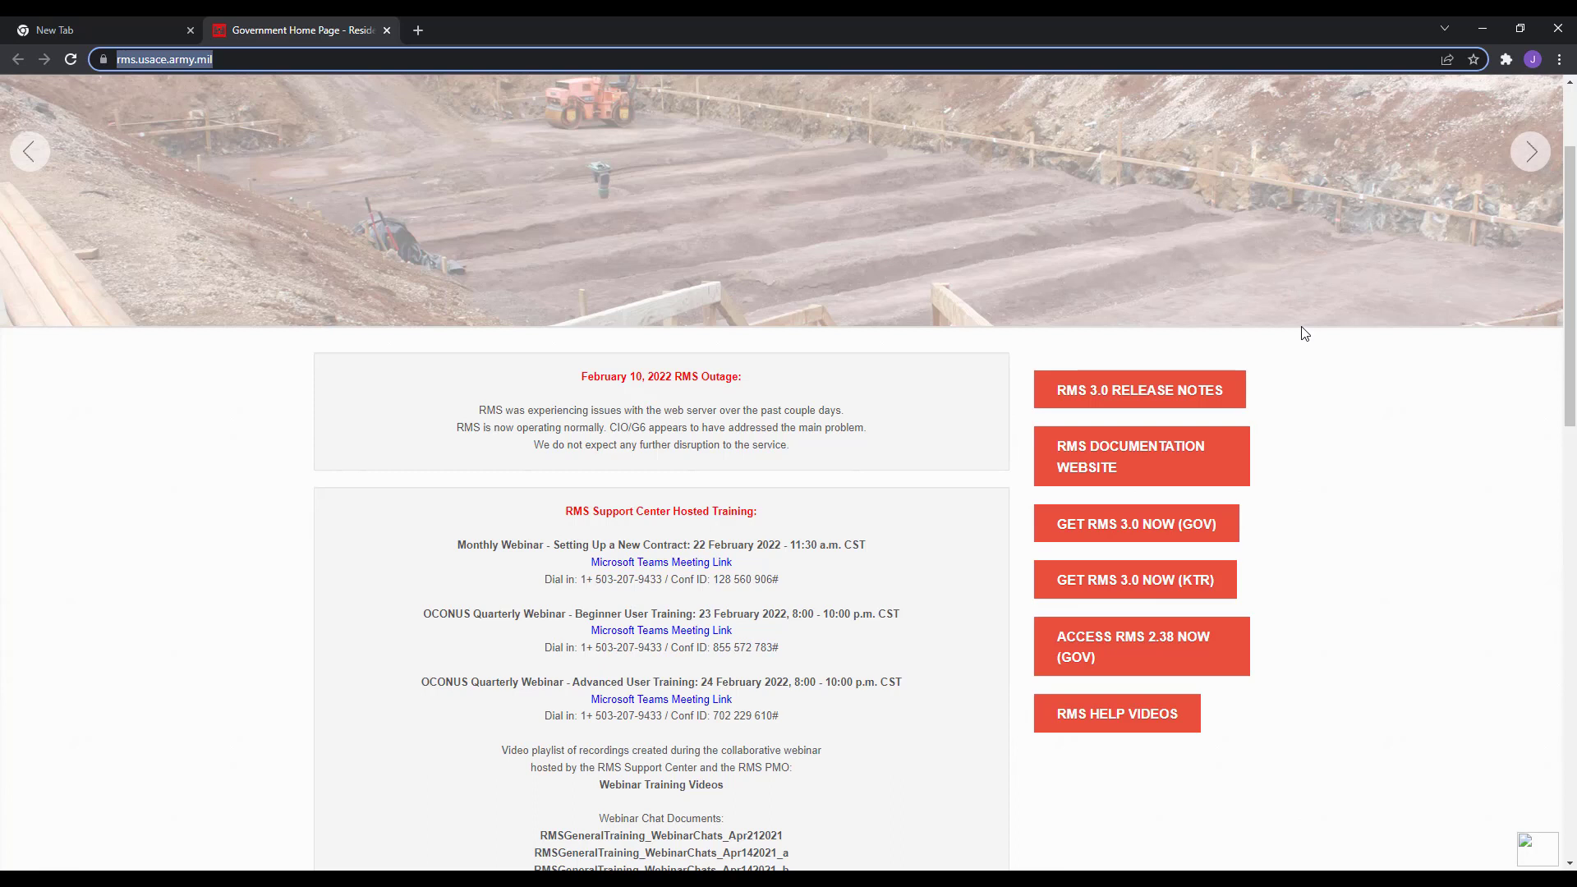
key(alt+Tab)
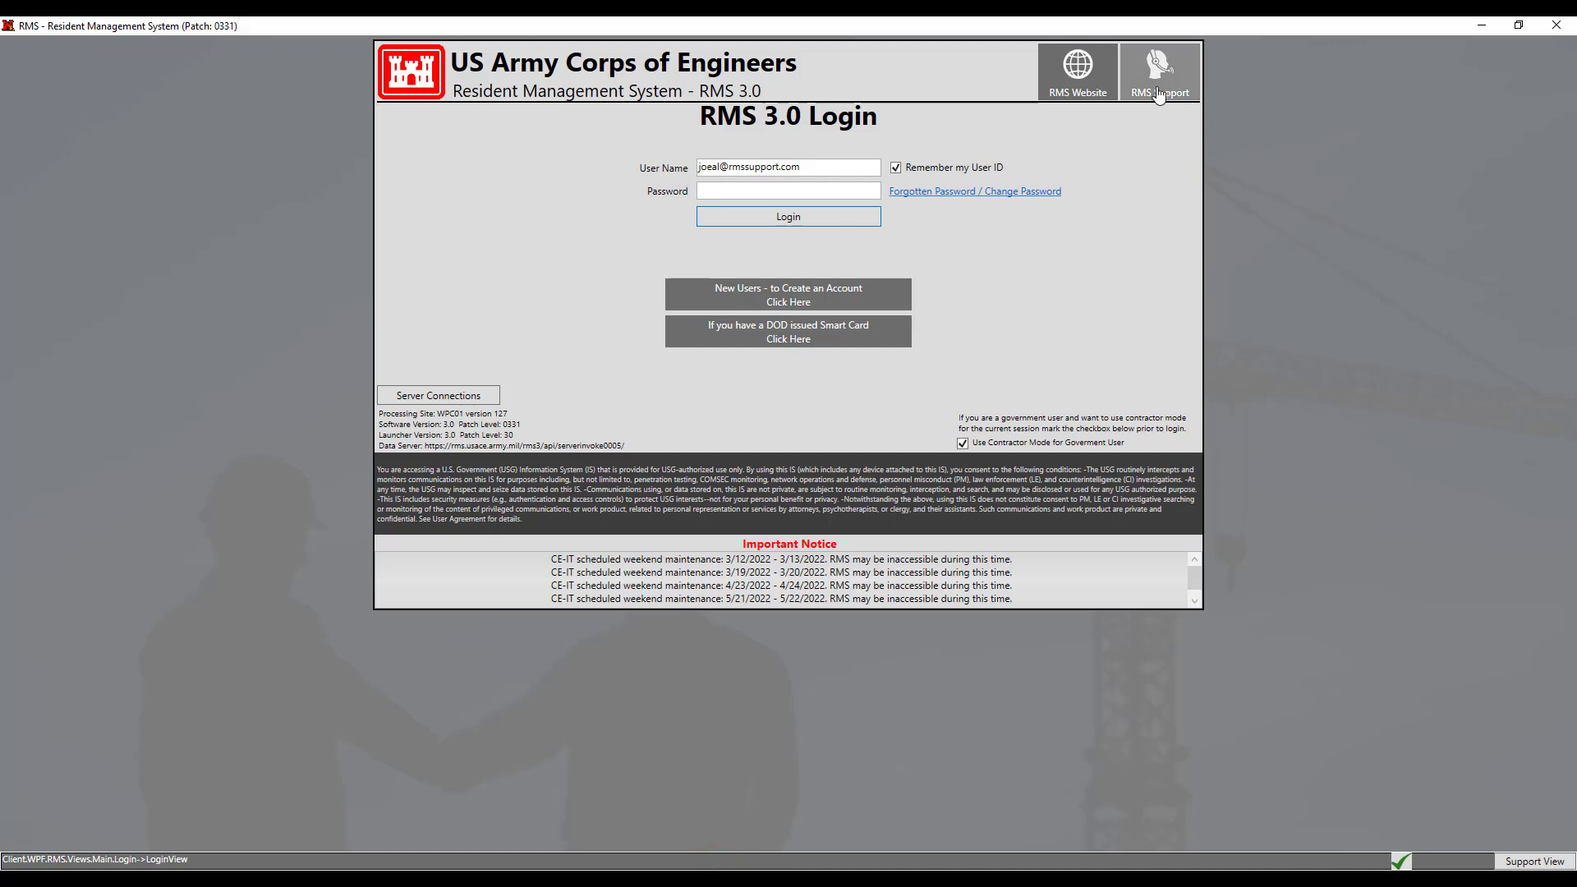
View the RMS support ticket portal through the RMS Support options and return to the login screen.
click(1159, 95)
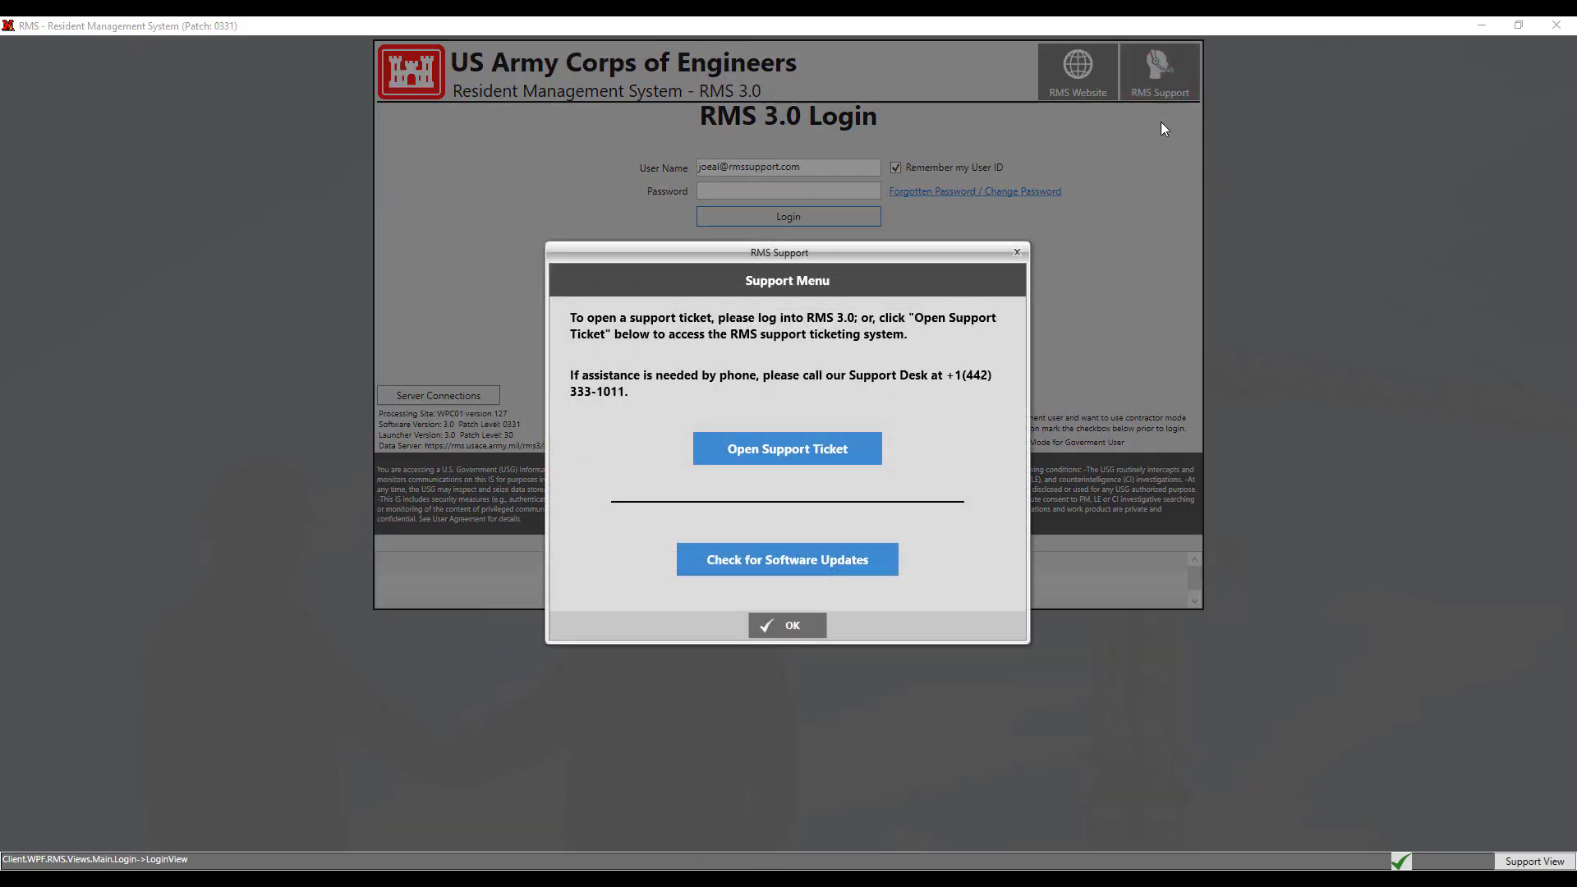
click(824, 452)
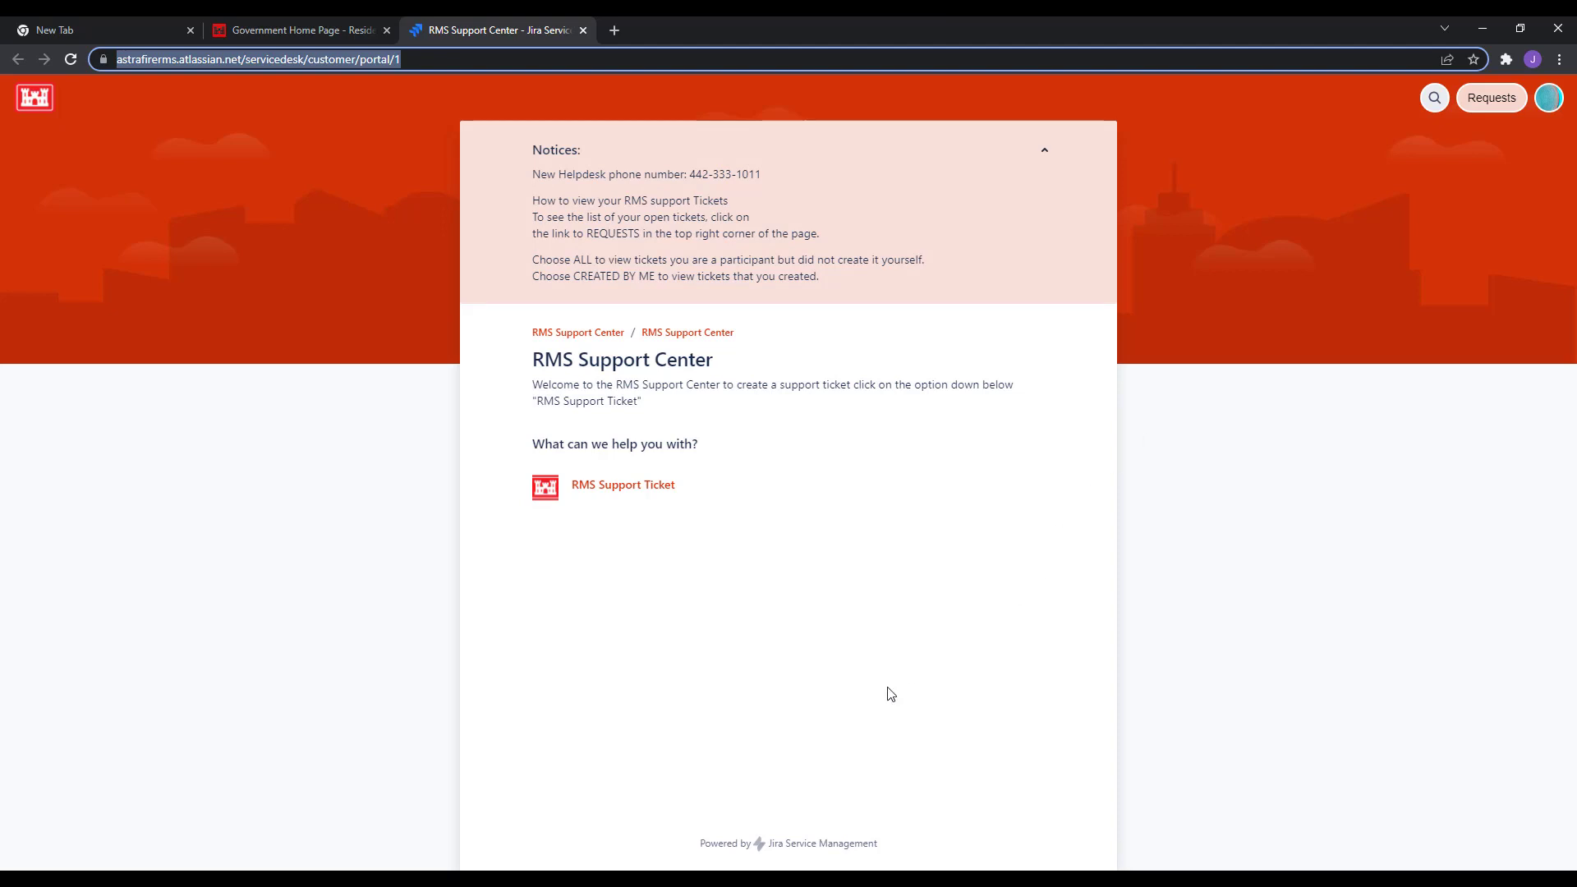
click(727, 872)
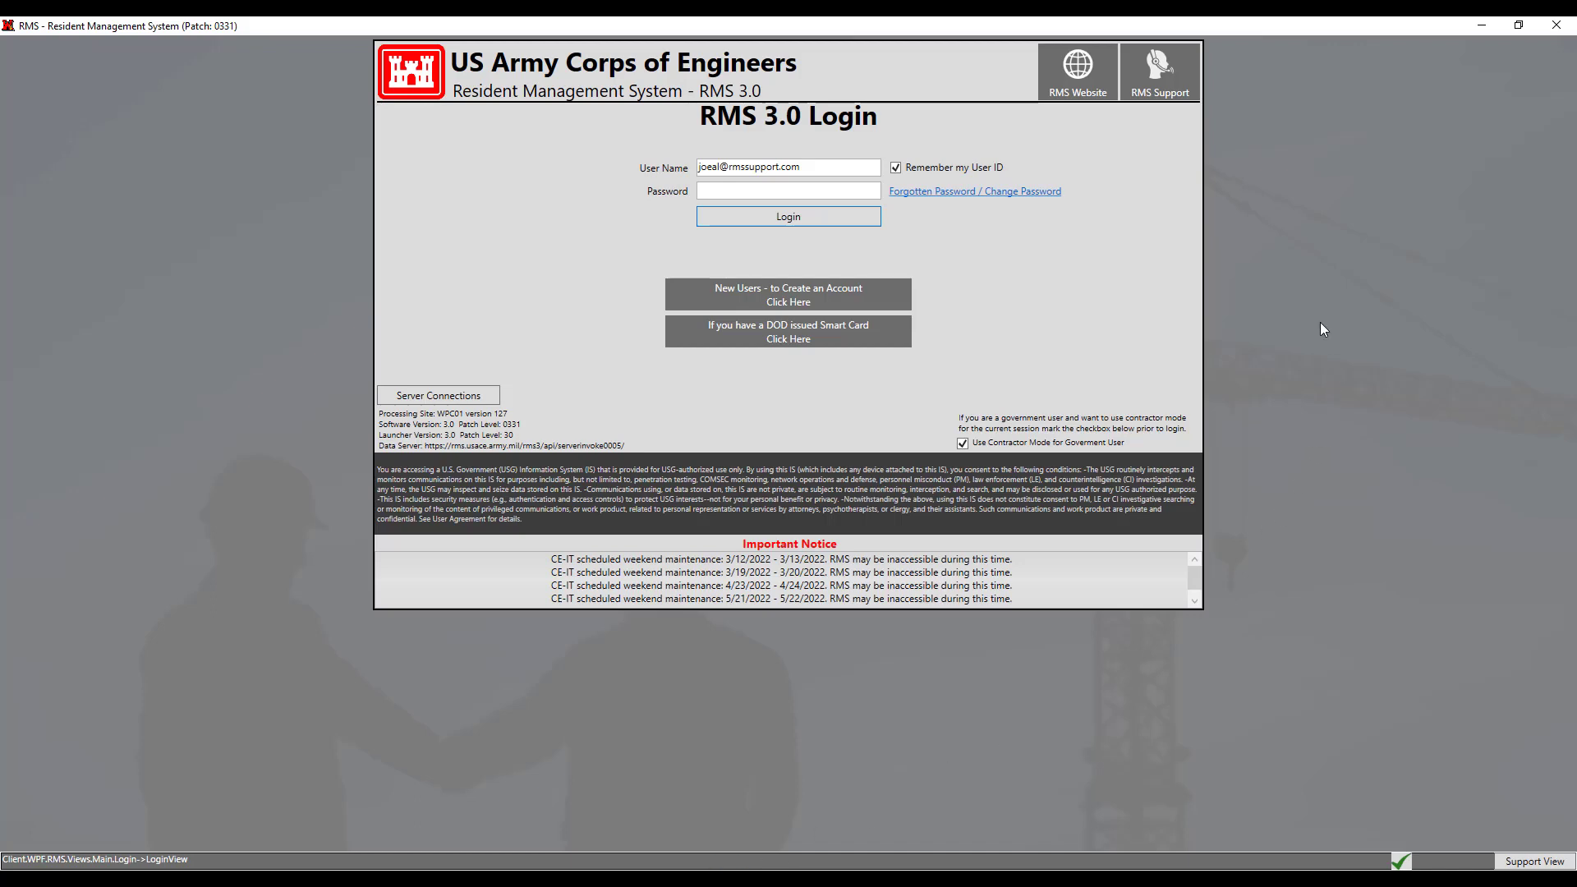
Check for RMS software updates from the support options and dismiss the result.
click(1165, 83)
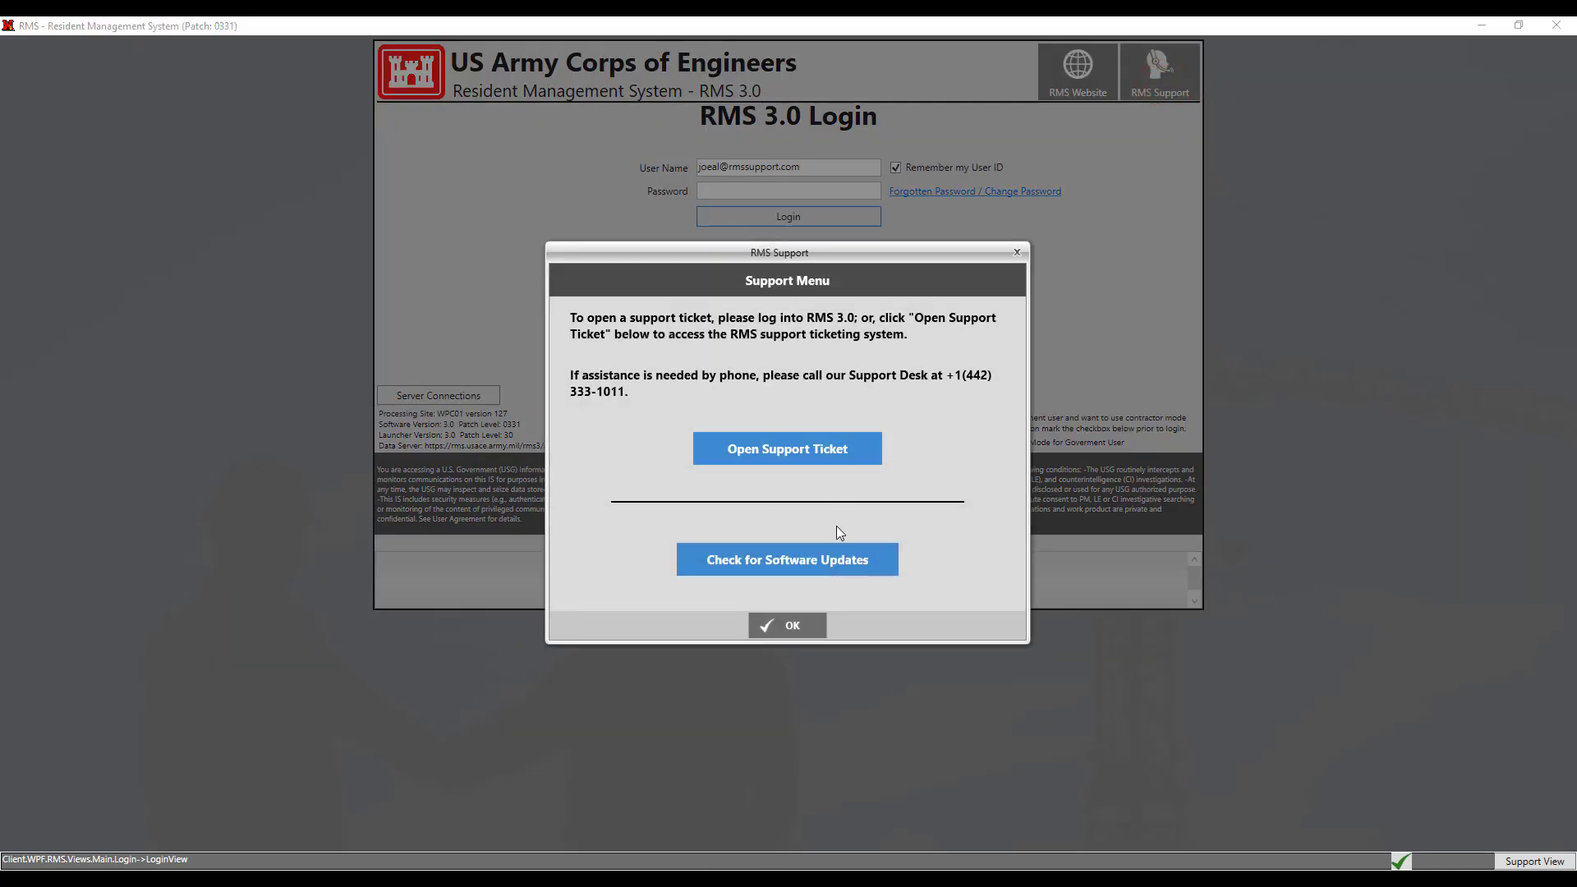
click(837, 561)
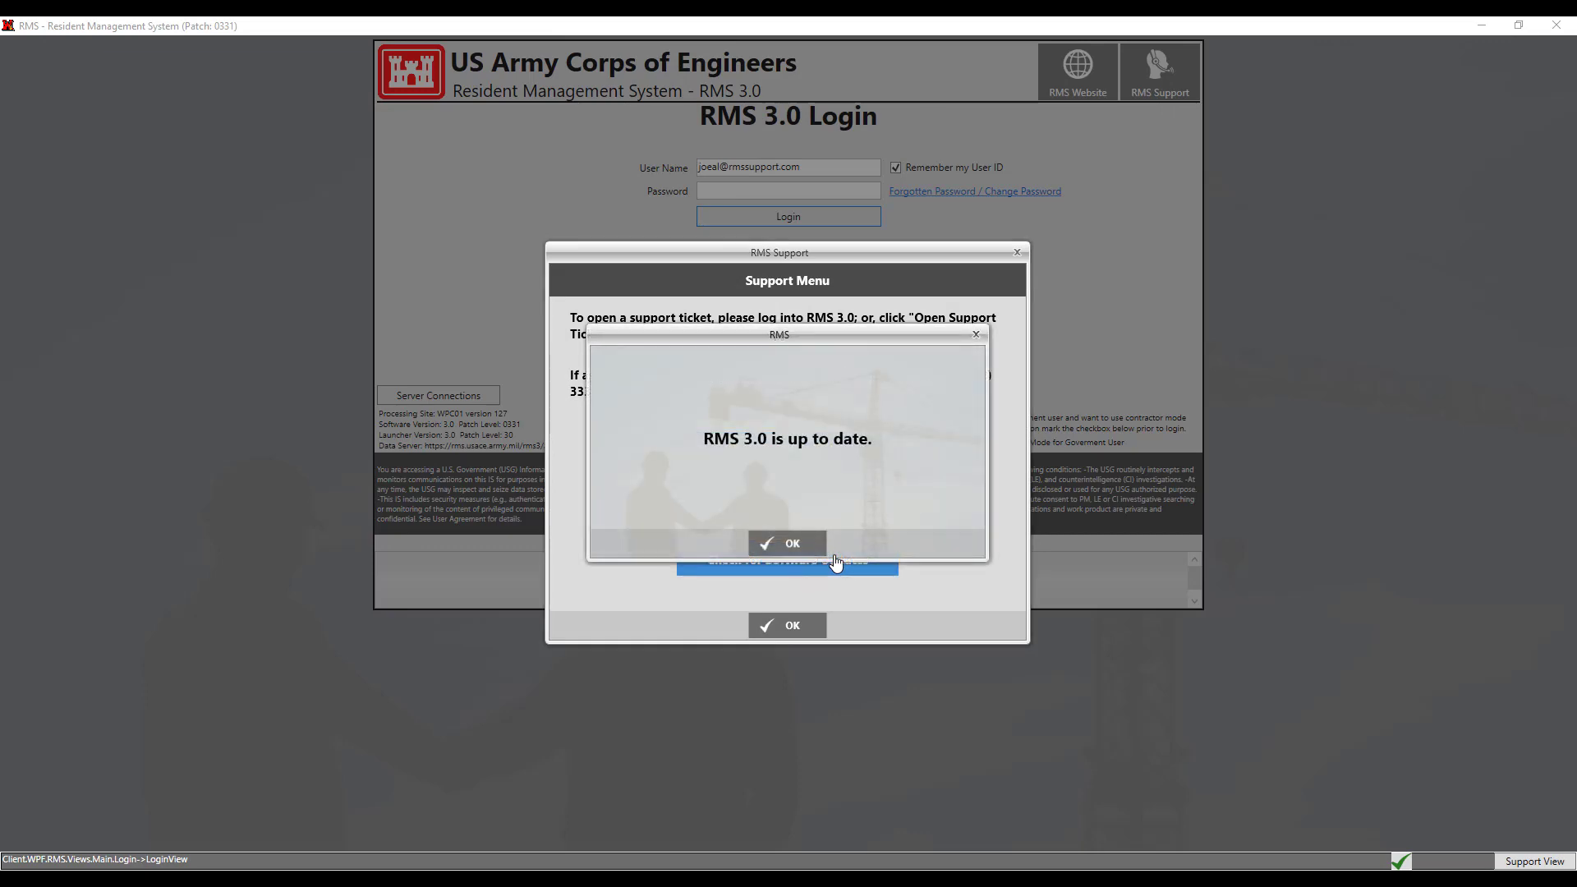
click(796, 547)
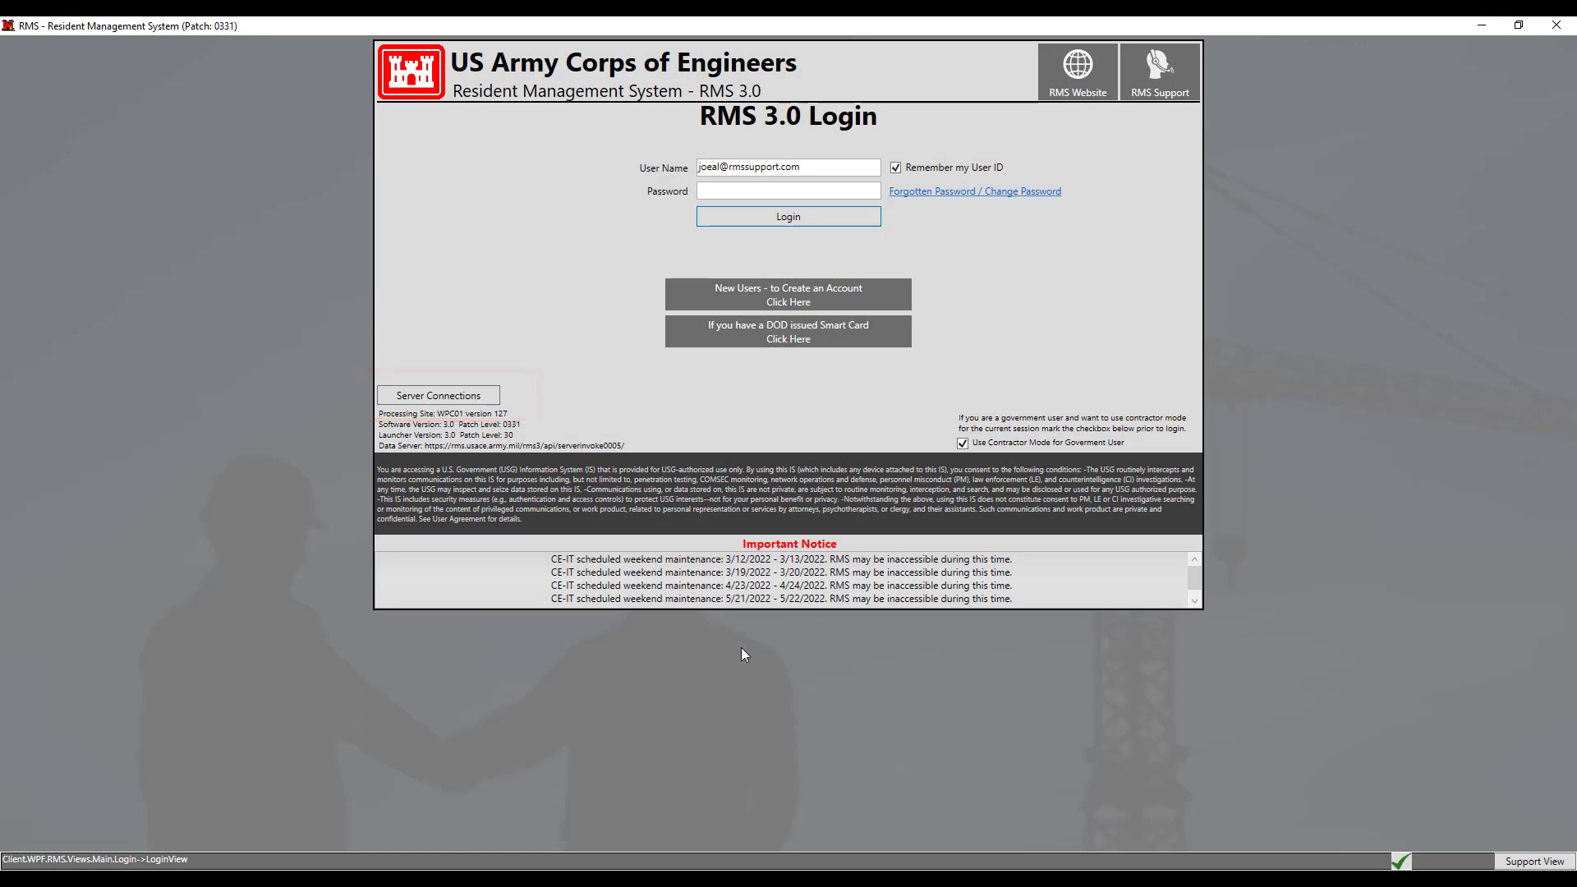
Run the Server Connections test and view the help options before returning to the login screen.
click(439, 396)
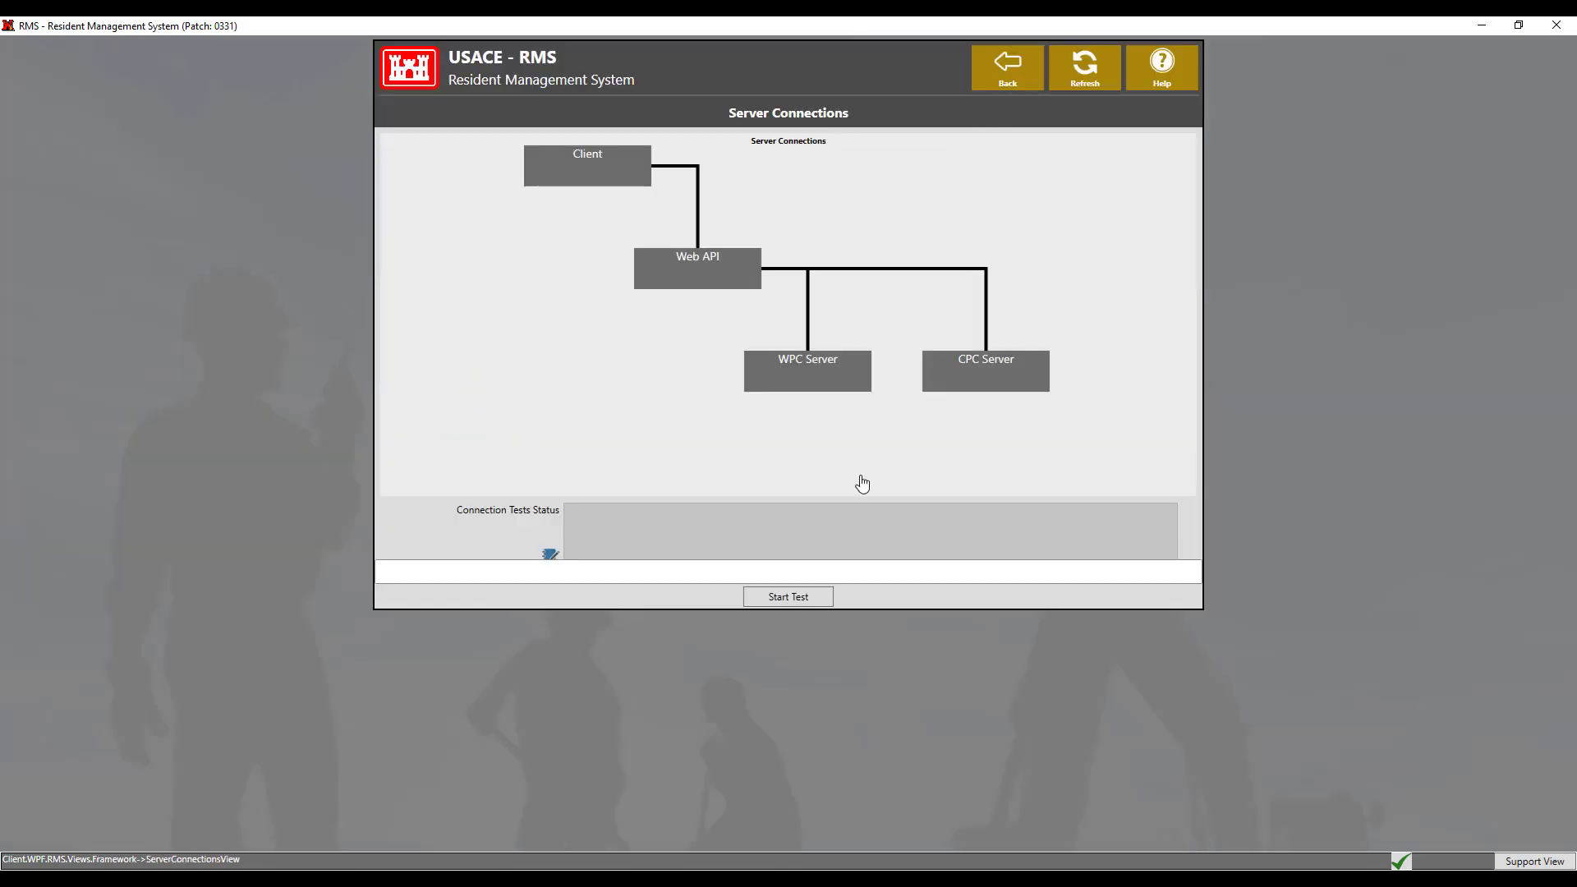
click(802, 603)
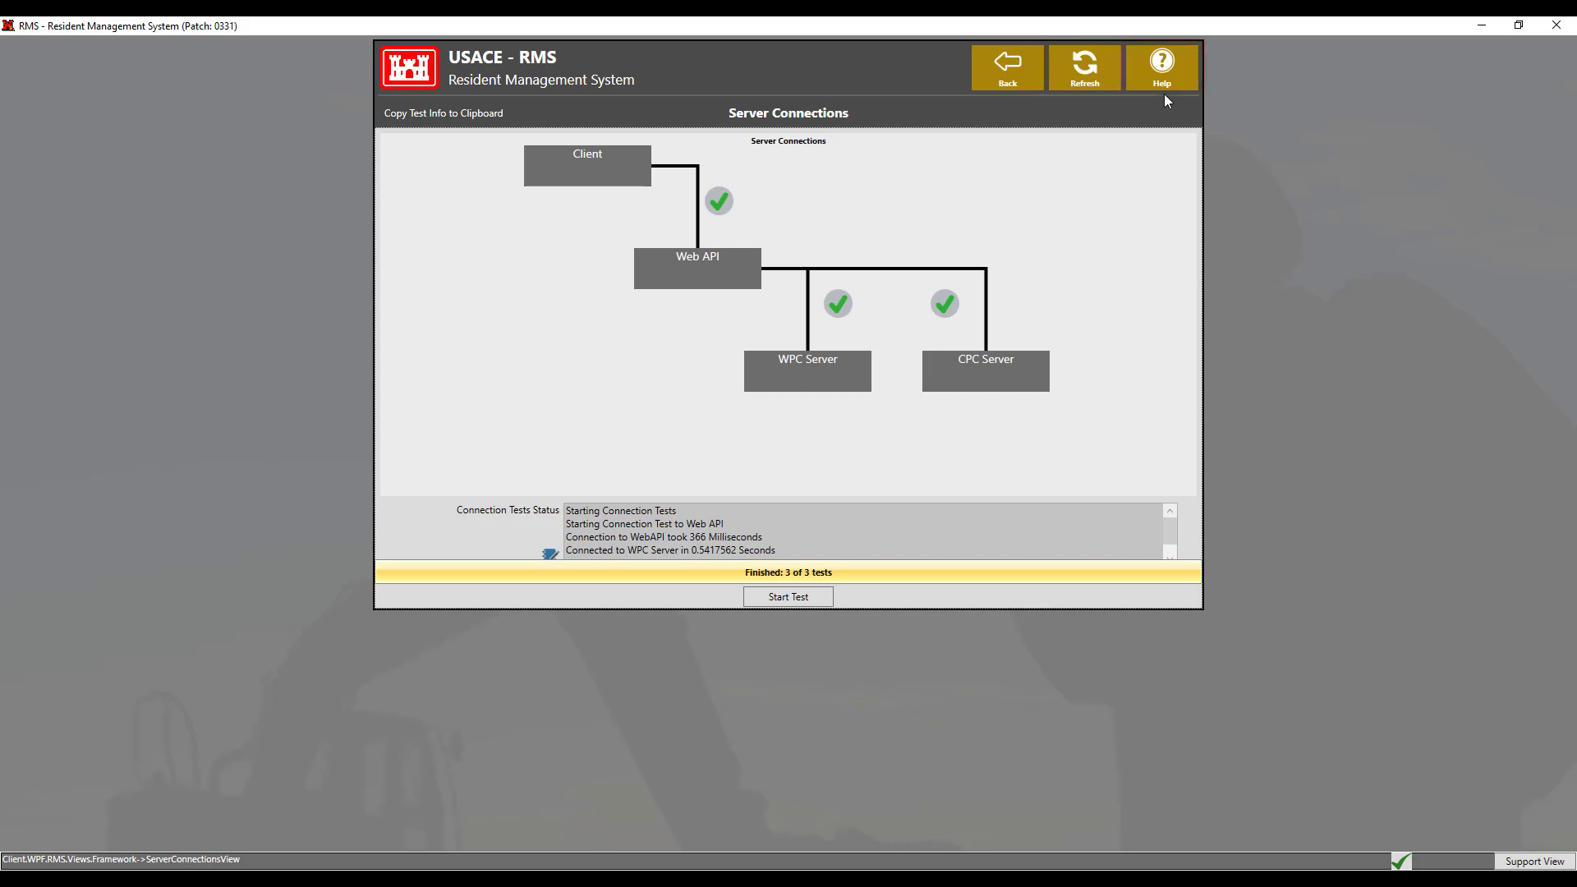
click(1163, 72)
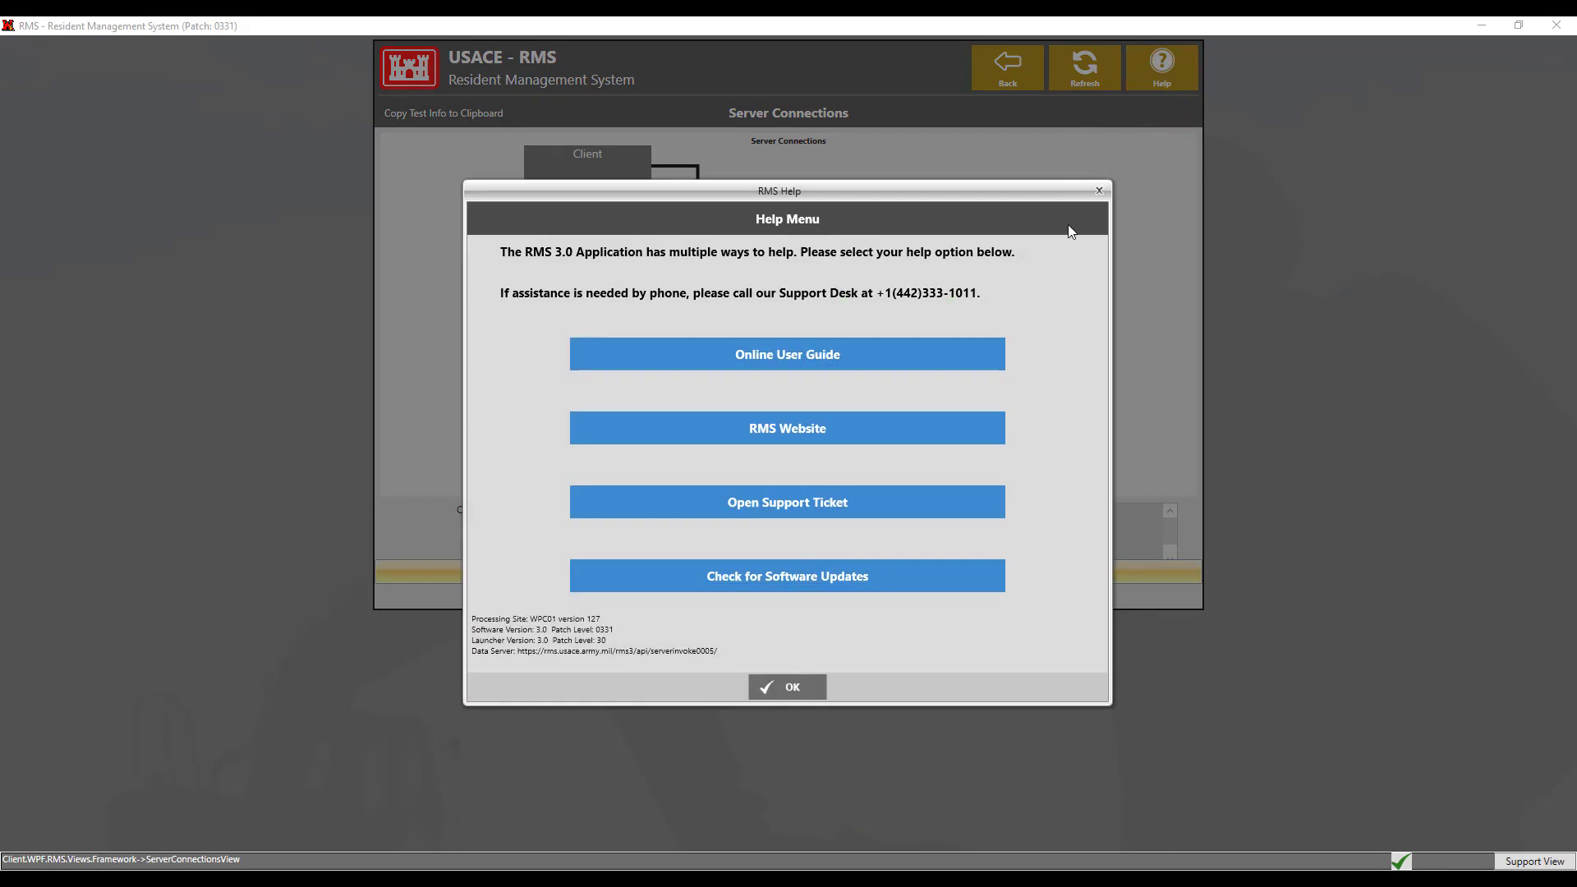
click(805, 687)
click(991, 78)
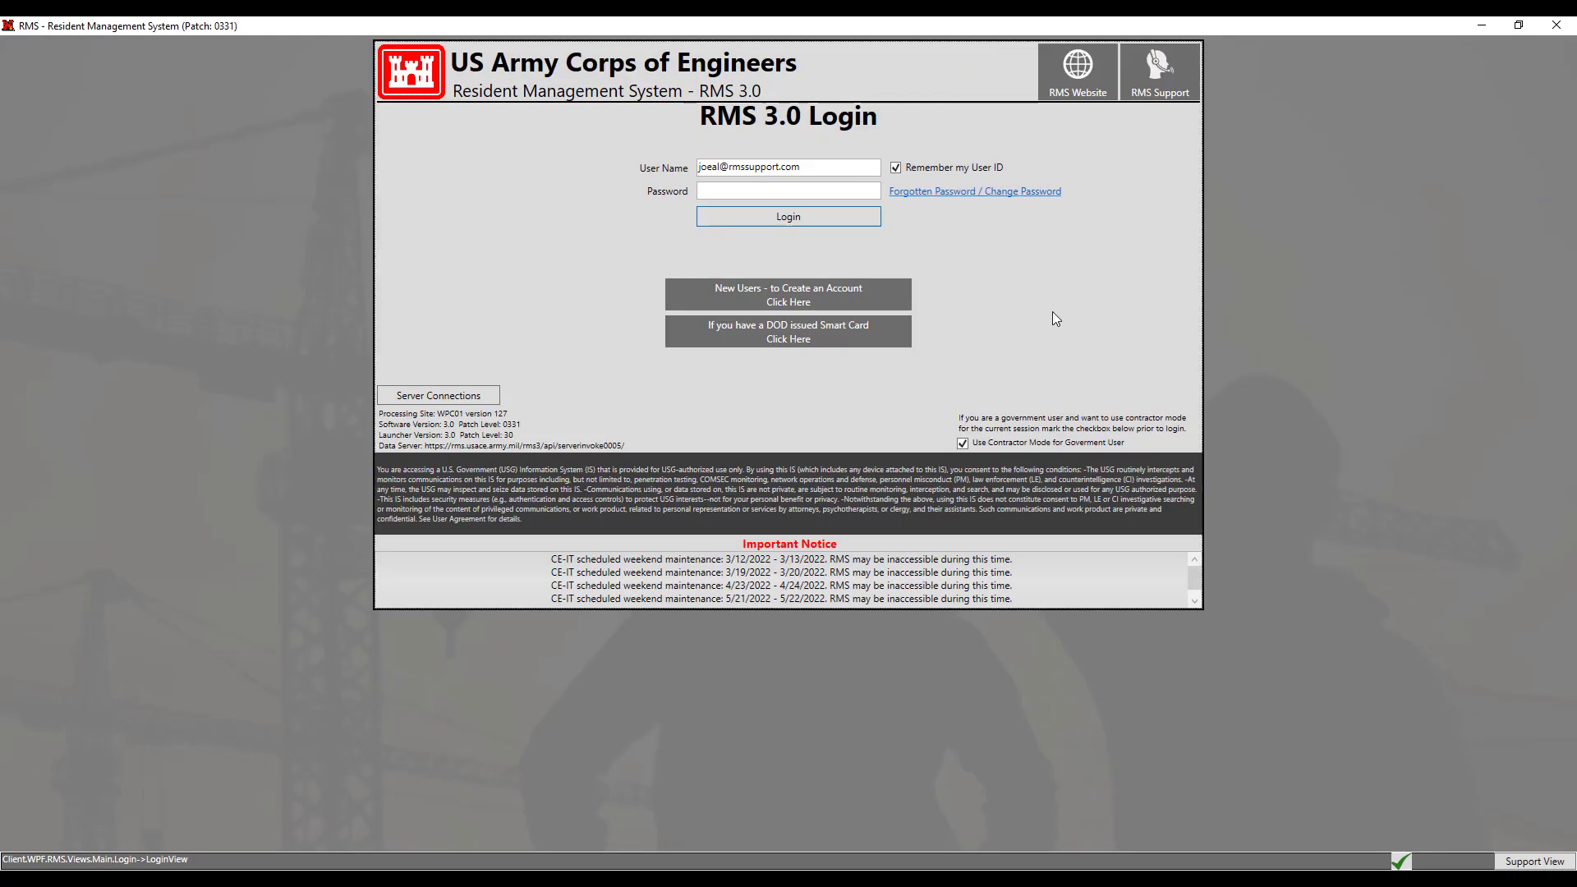
Enter the account password and log in to RMS in contractor mode.
click(849, 187)
key(ctrl+v)
click(859, 228)
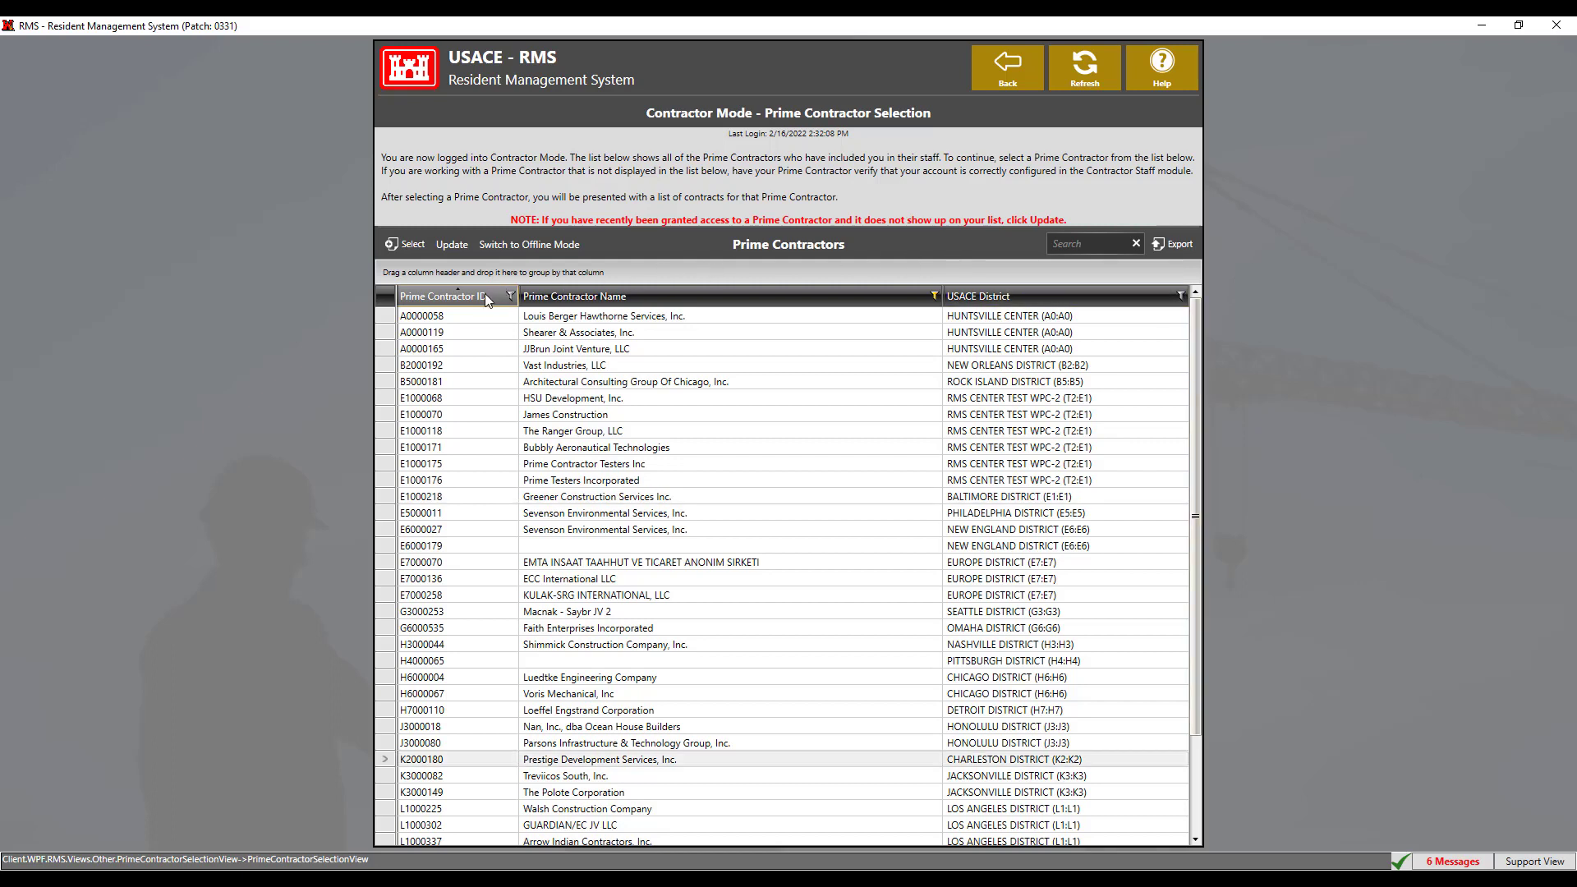
Try grouping the prime contractor list by Prime Contractor Name, then remove the grouping.
mouse_move(484, 293)
mouse_down()
mouse_move(944, 297)
mouse_move(469, 301)
mouse_up()
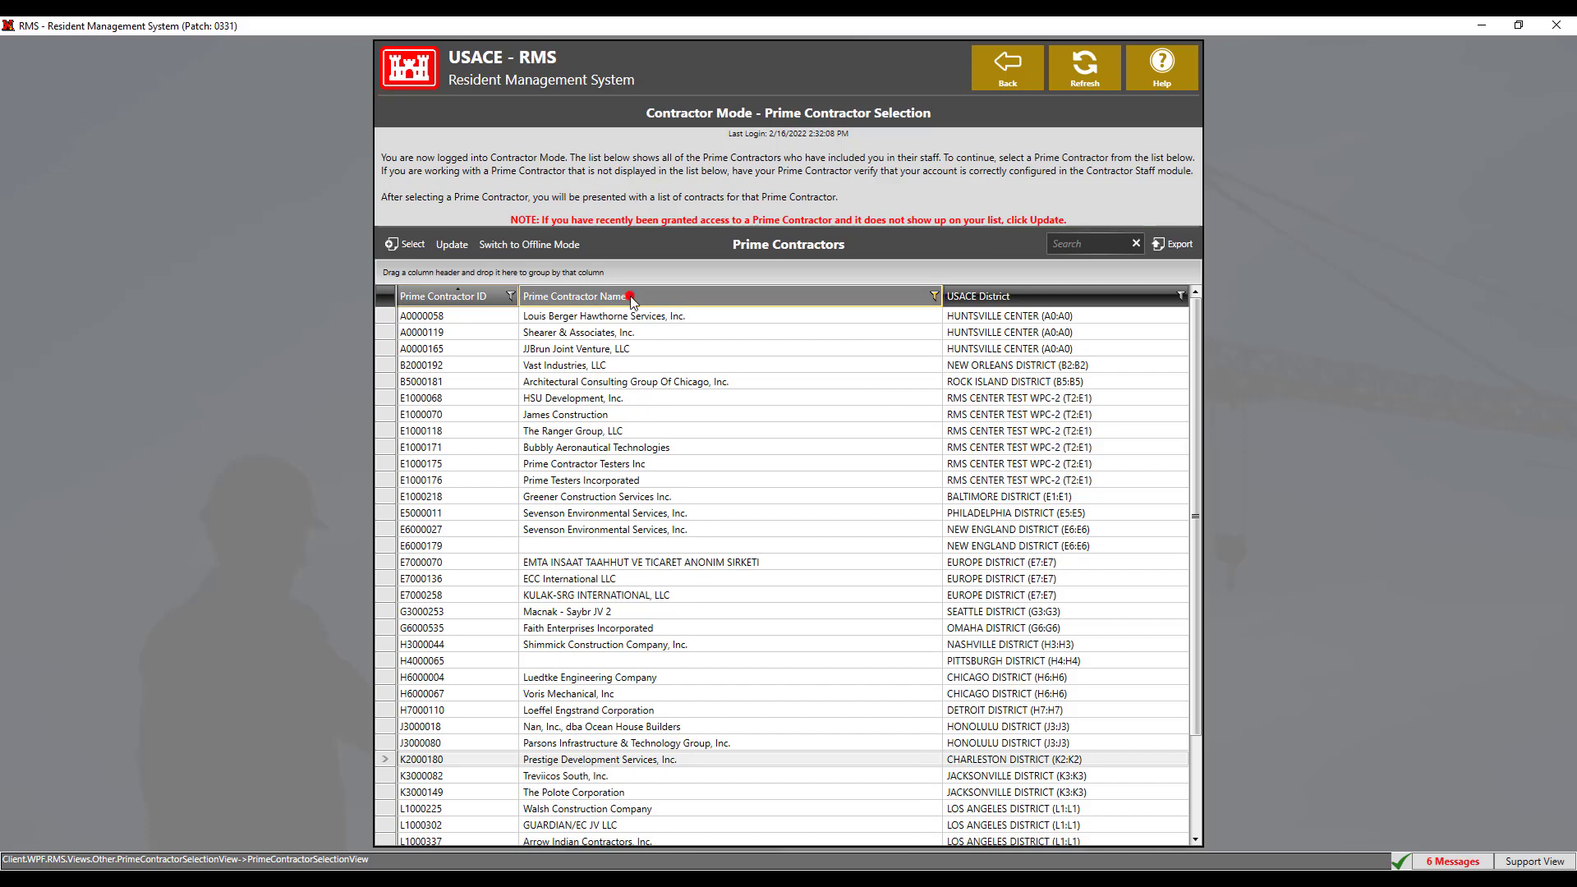
drag(628, 292, 631, 273)
click(414, 401)
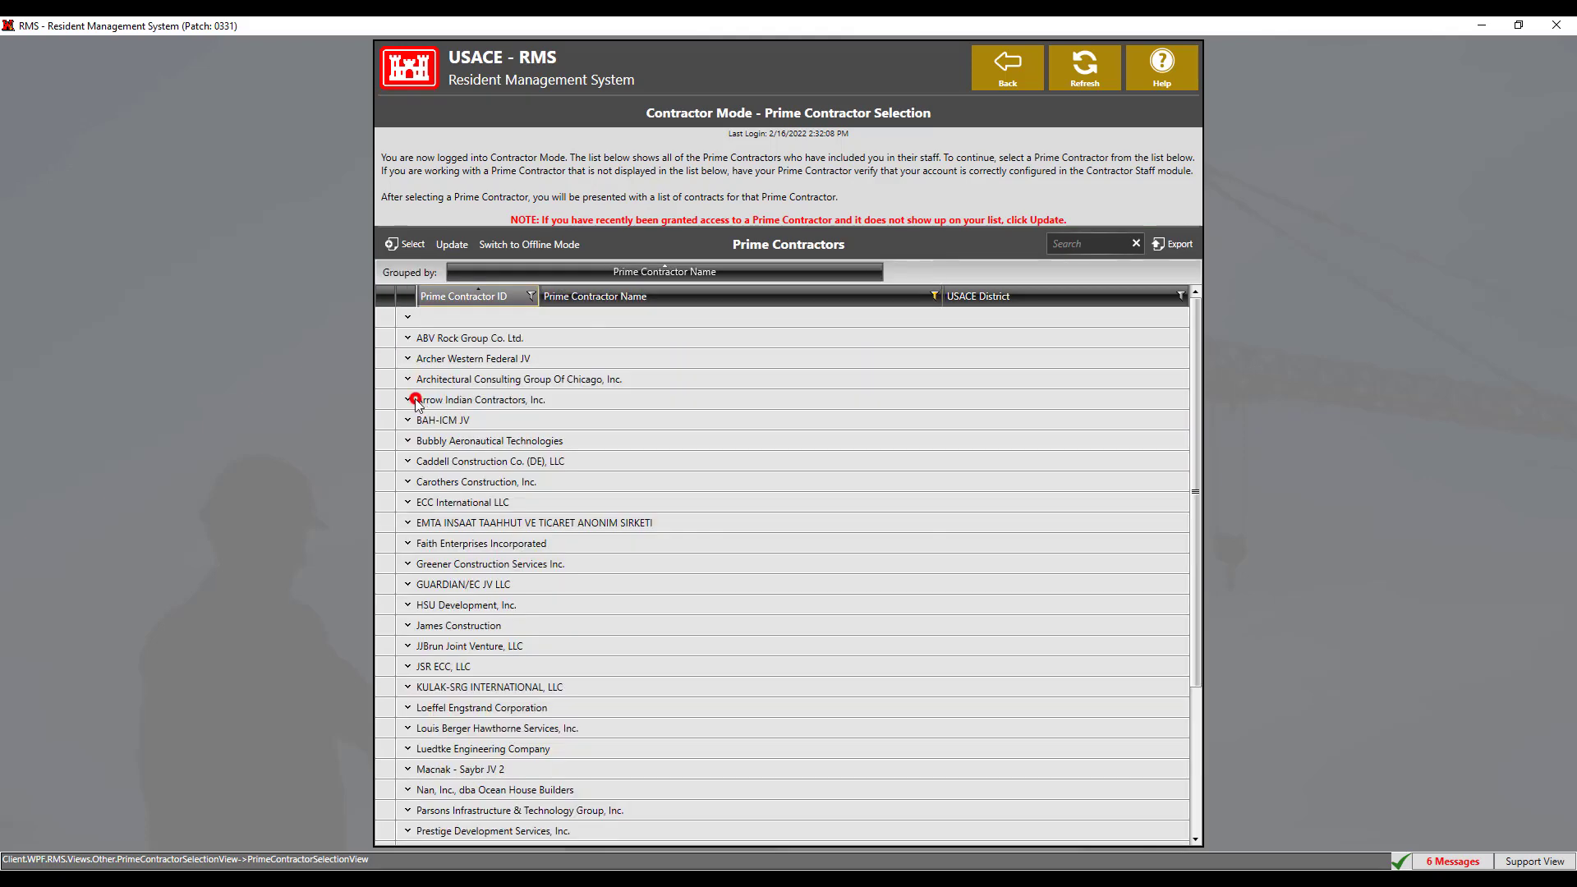
click(414, 401)
click(874, 271)
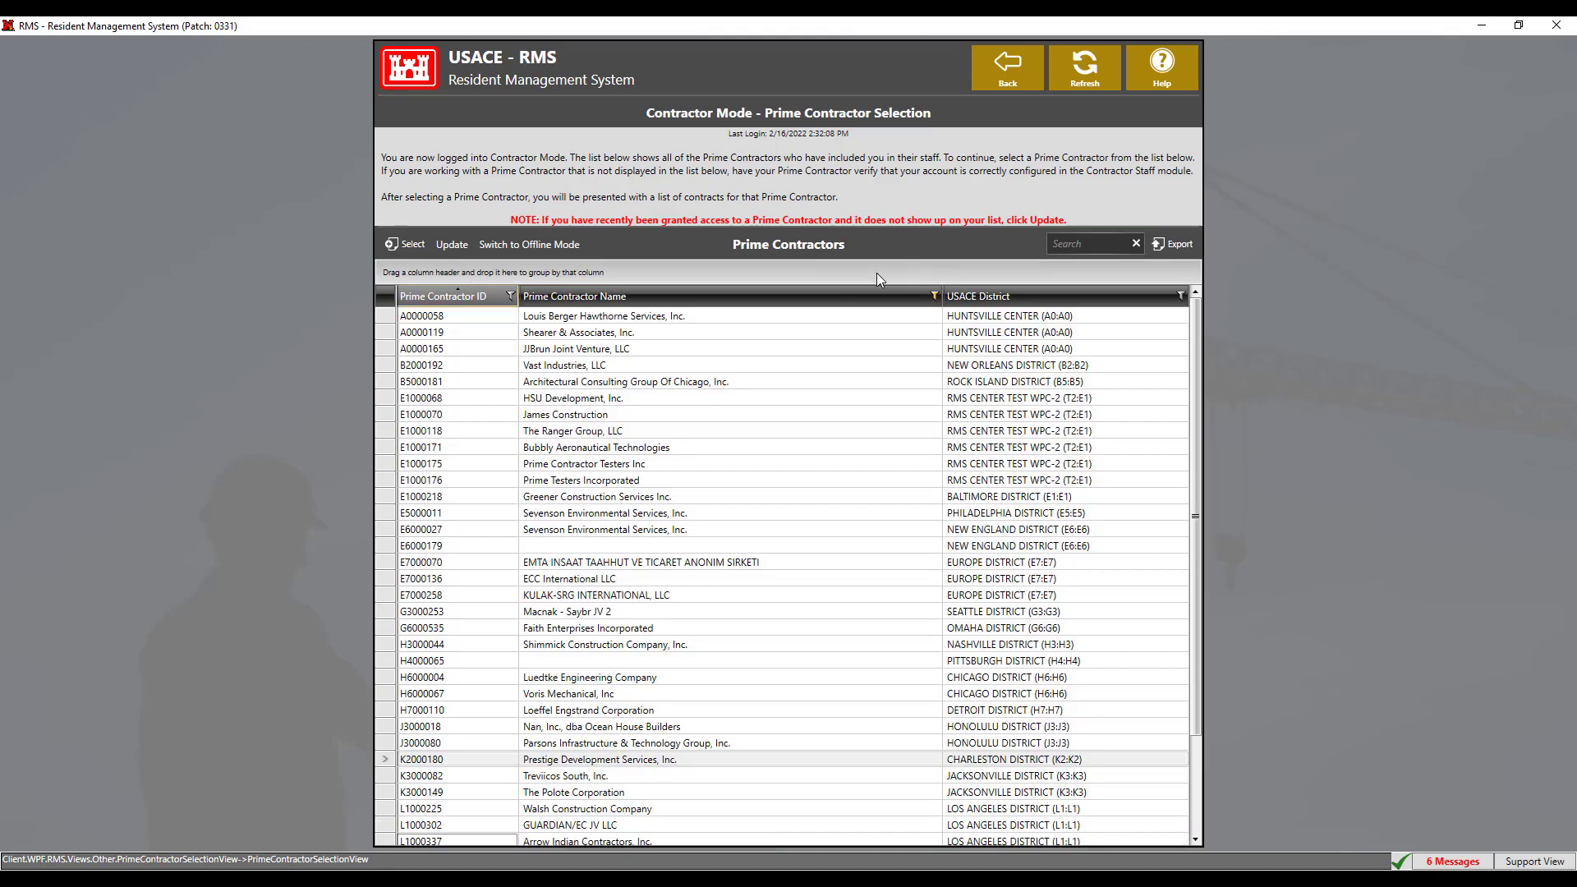
Try filtering the prime contractors to EUROPE DISTRICT (E7:E7), then clear that filter.
click(1181, 296)
click(1190, 416)
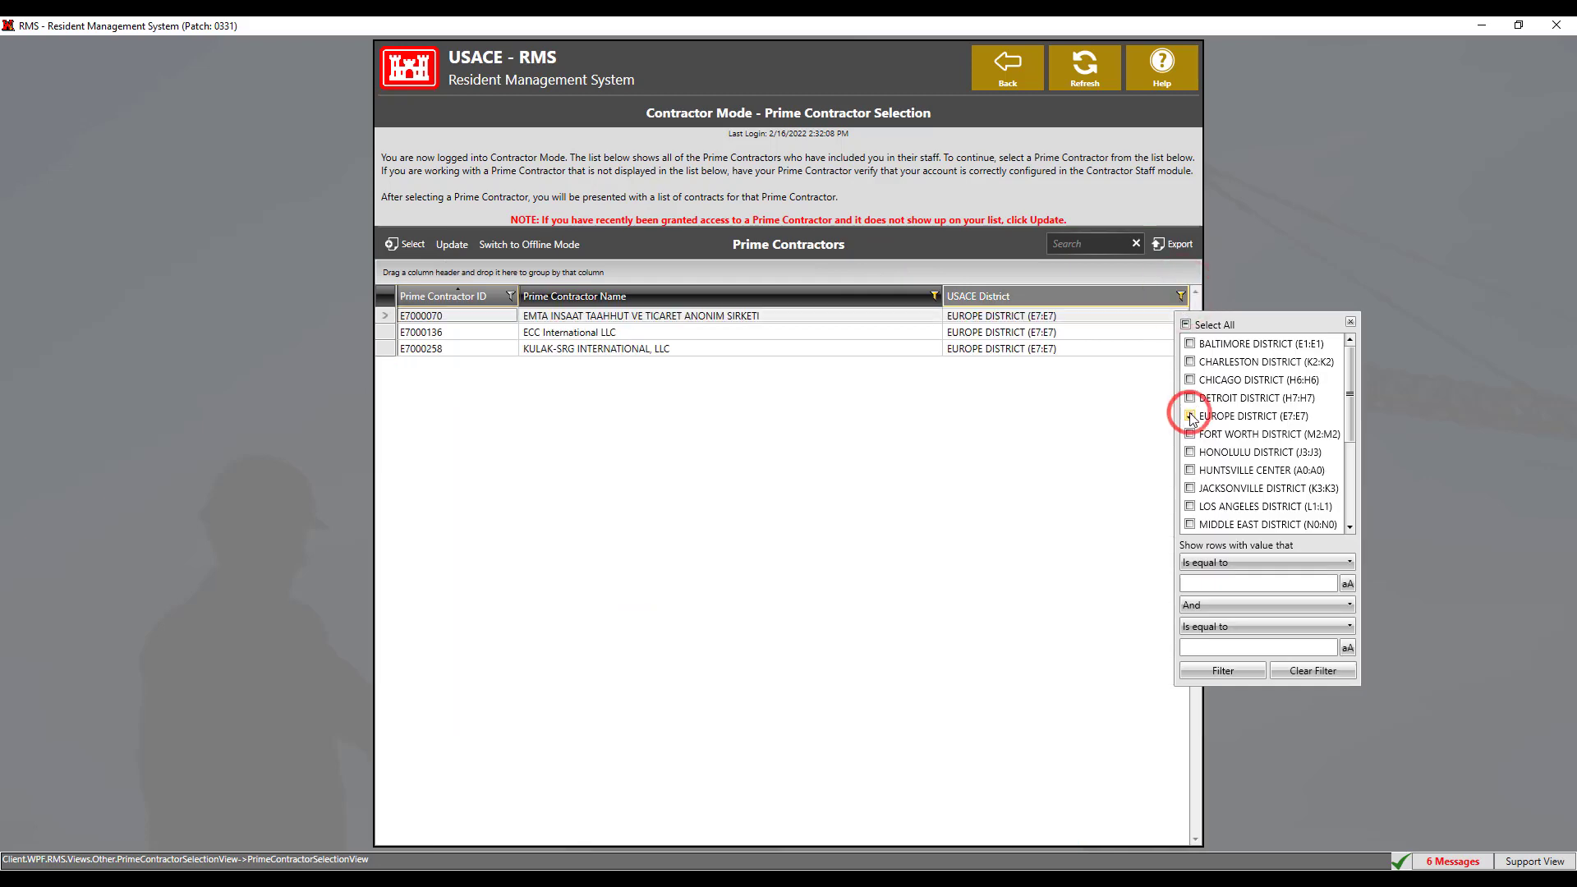
click(1191, 415)
click(1257, 291)
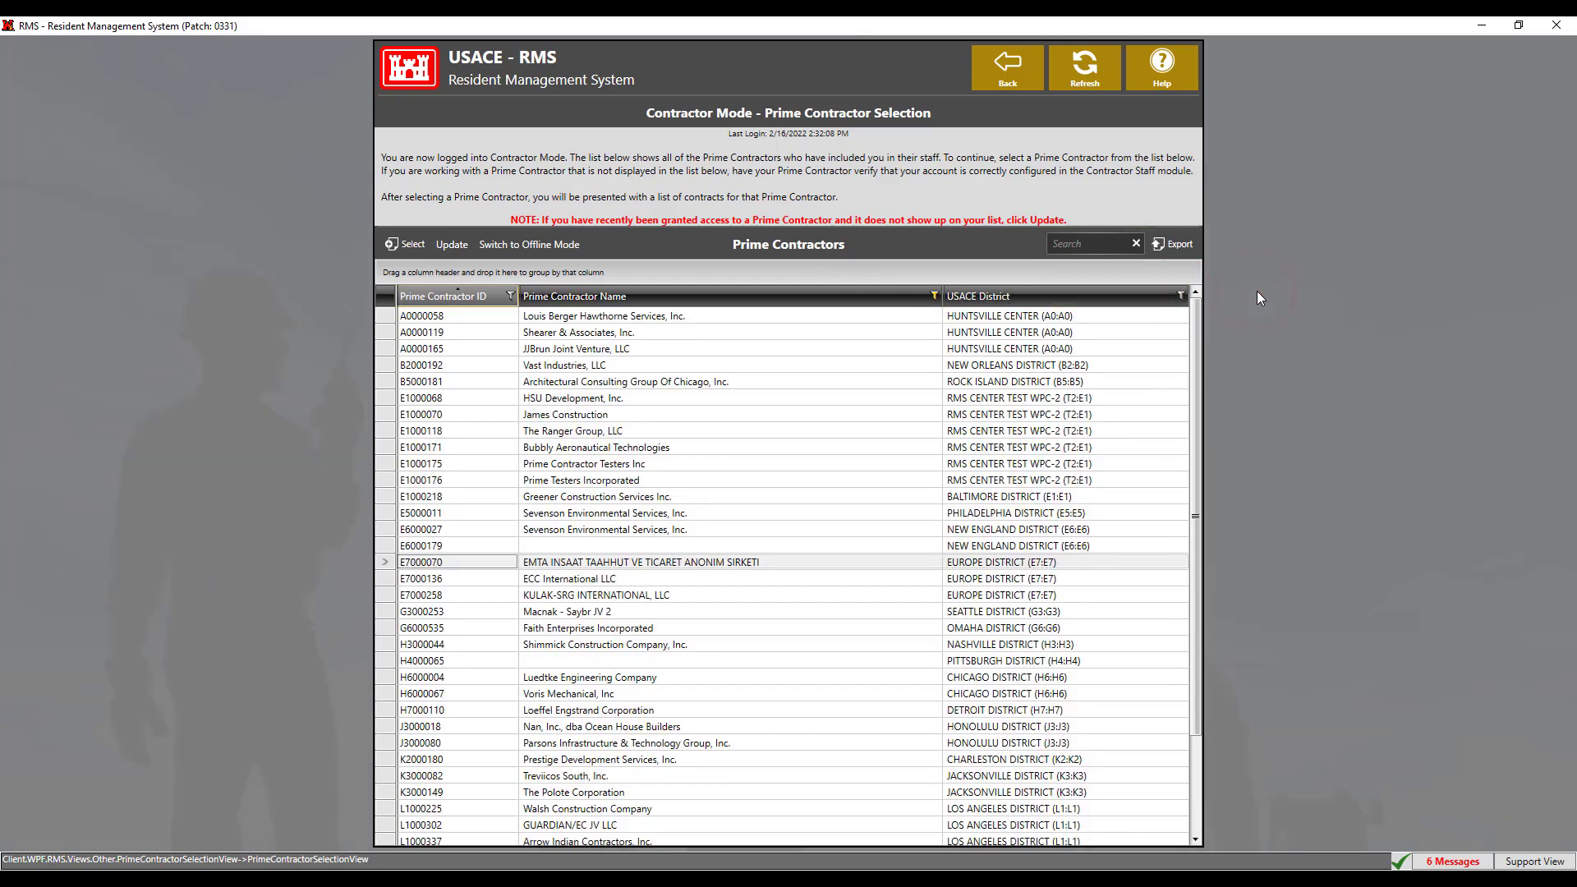
Sort the prime contractor list by USACE District in ascending order and update the list.
click(469, 301)
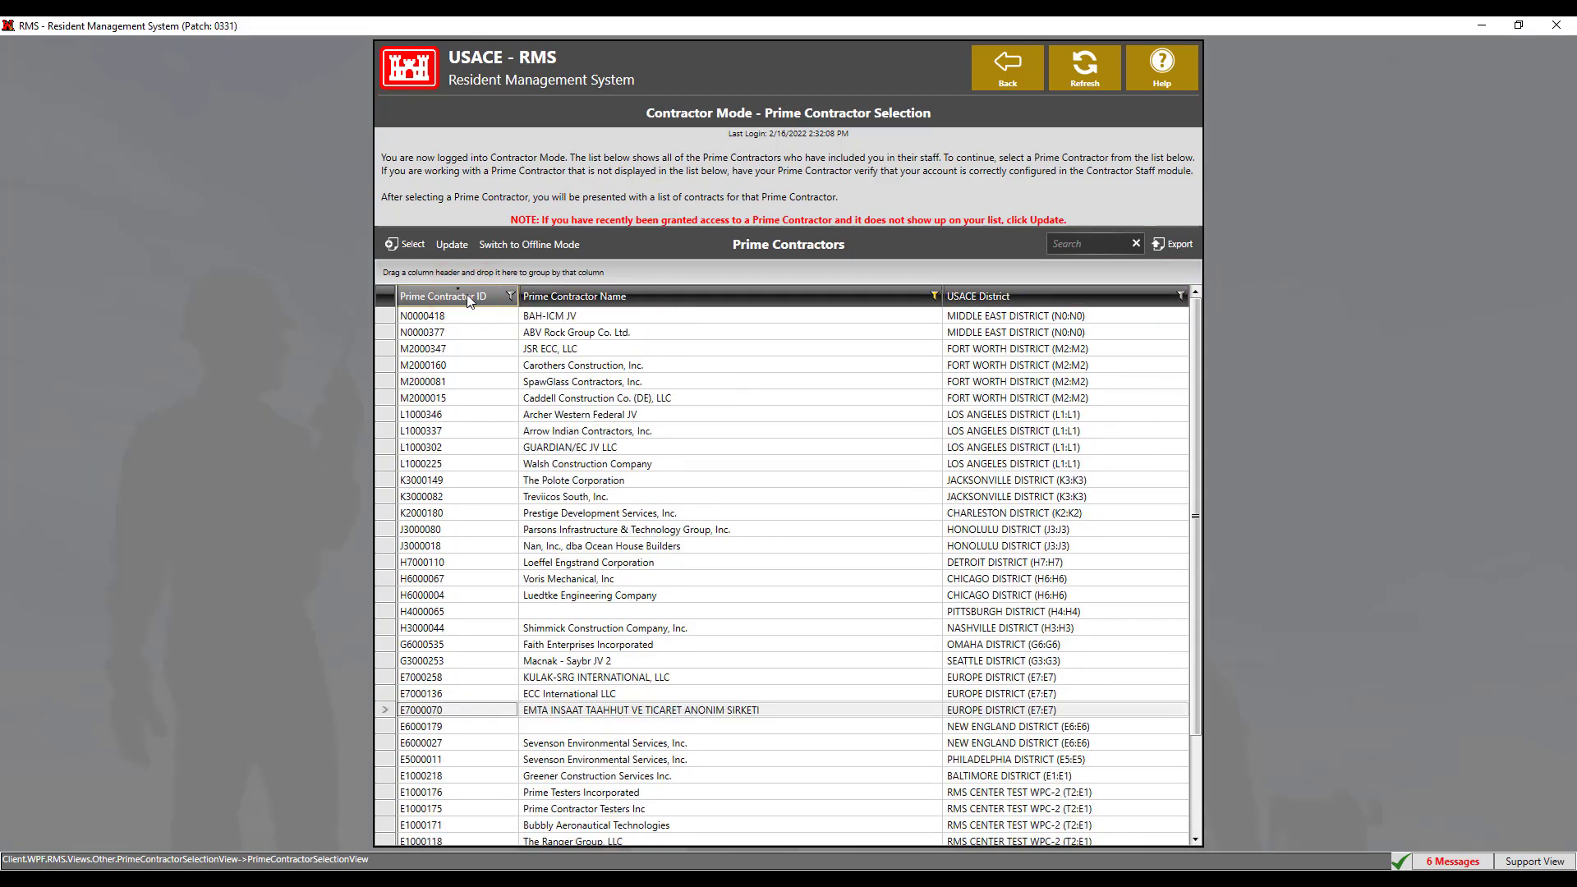
click(989, 296)
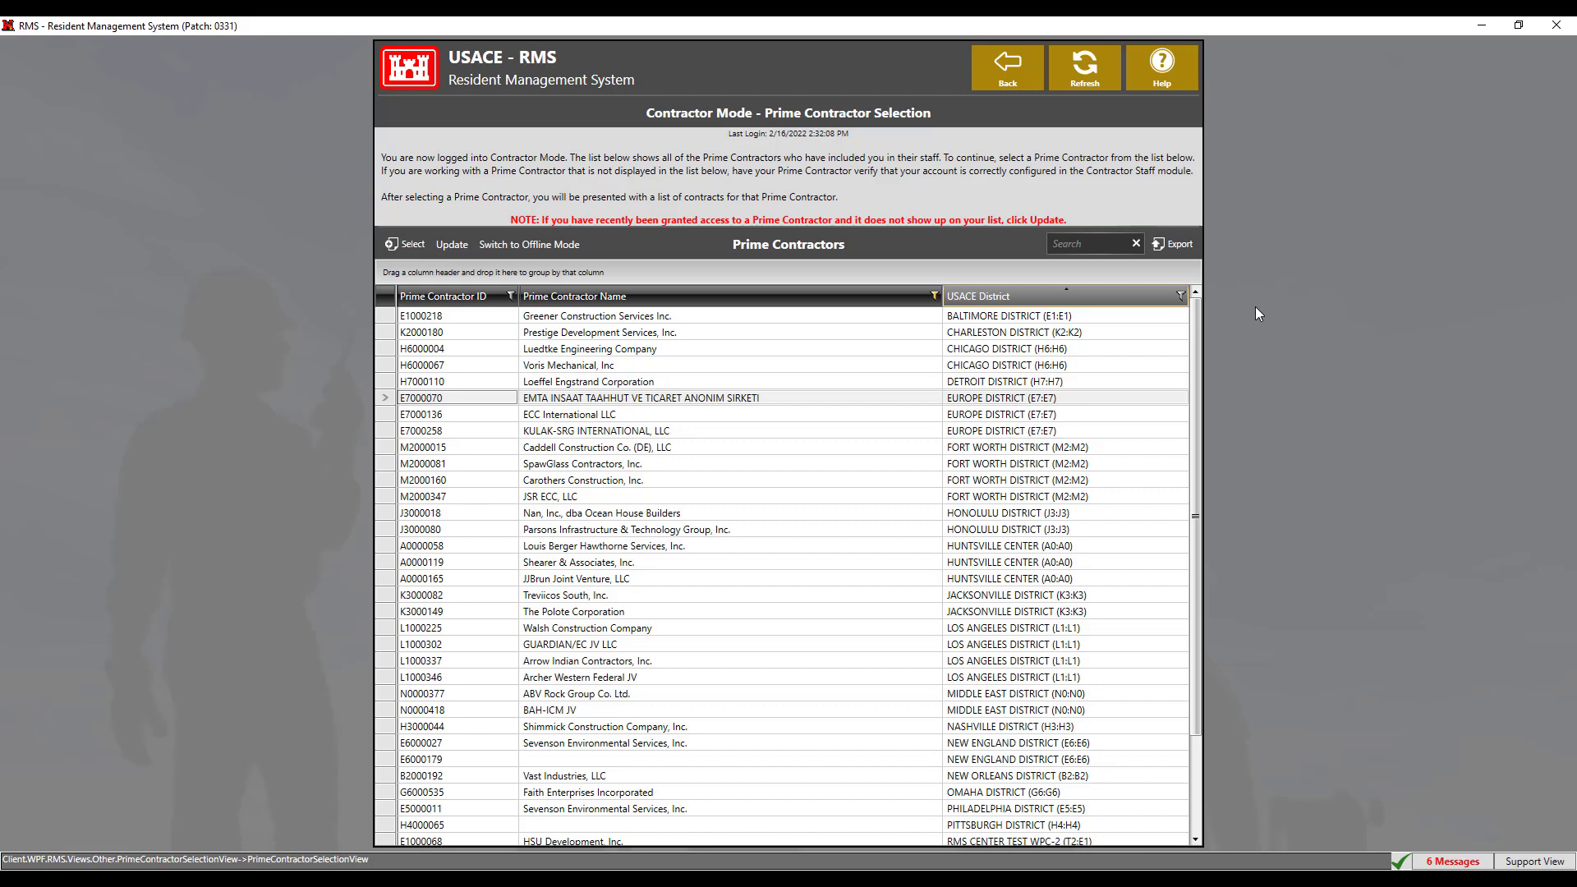
click(452, 245)
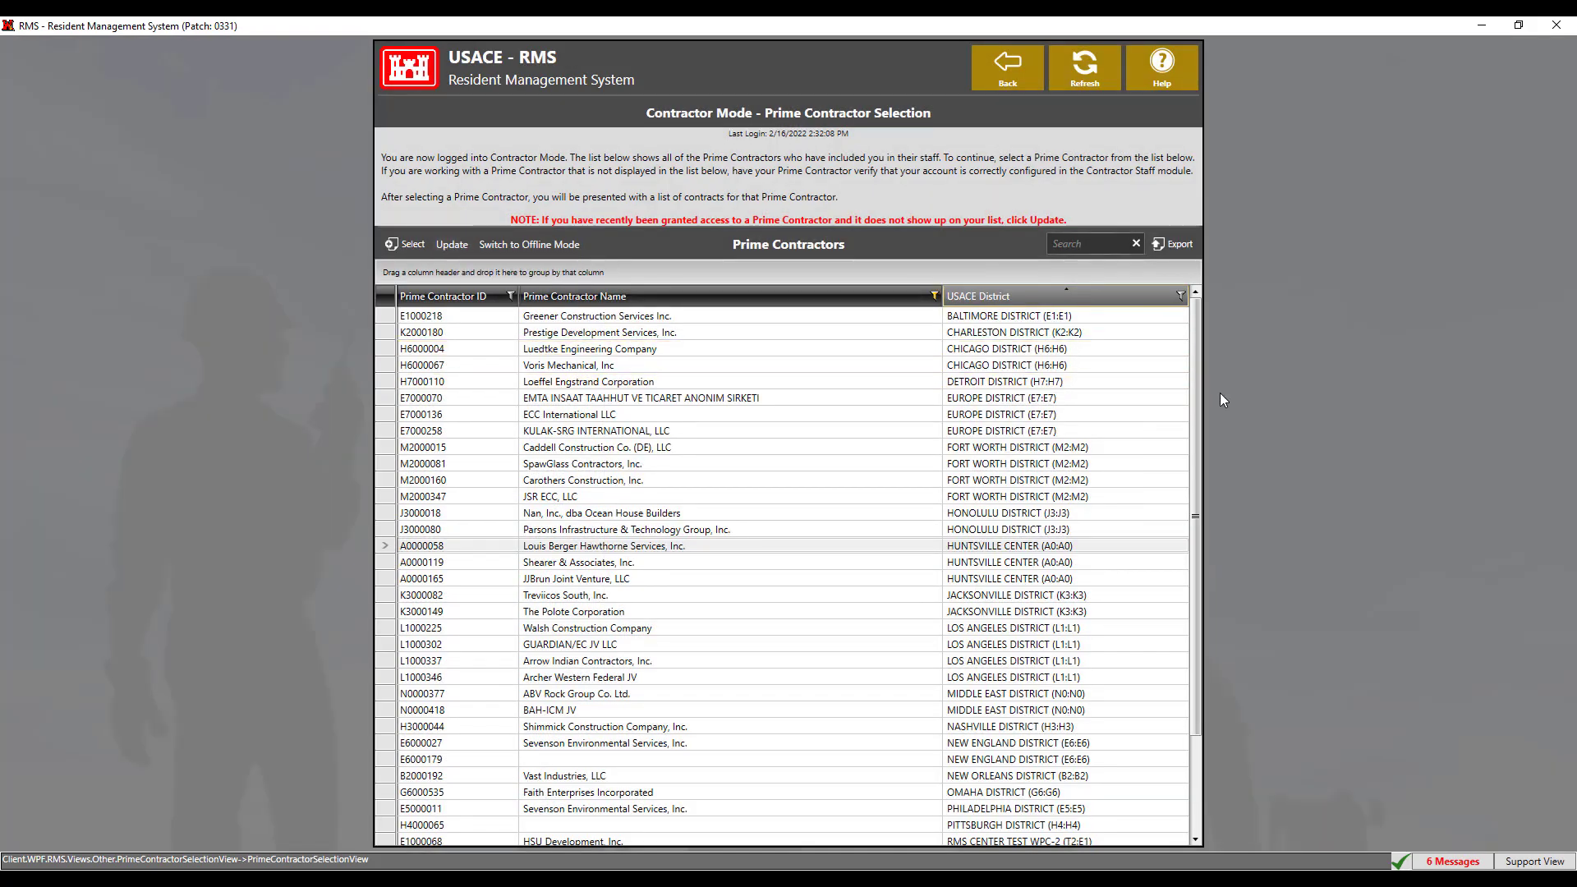
Select the prime contractor Bubbly Aeronautical Technologies and open its Relative Density Facility Base Contract.
scroll(740, 534, down, 3)
click(675, 772)
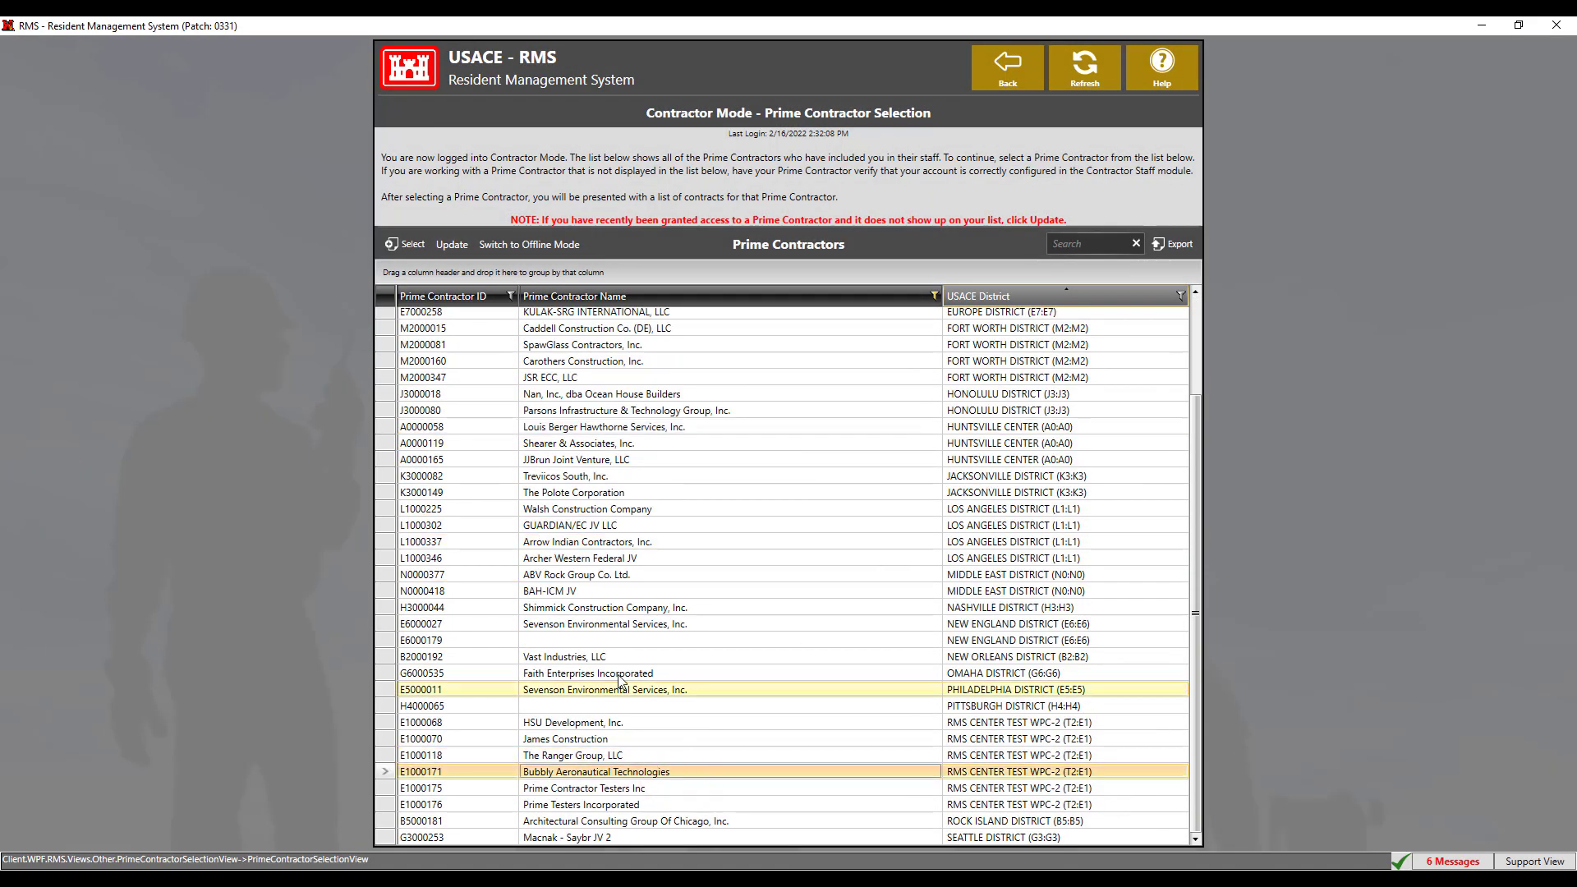
click(406, 251)
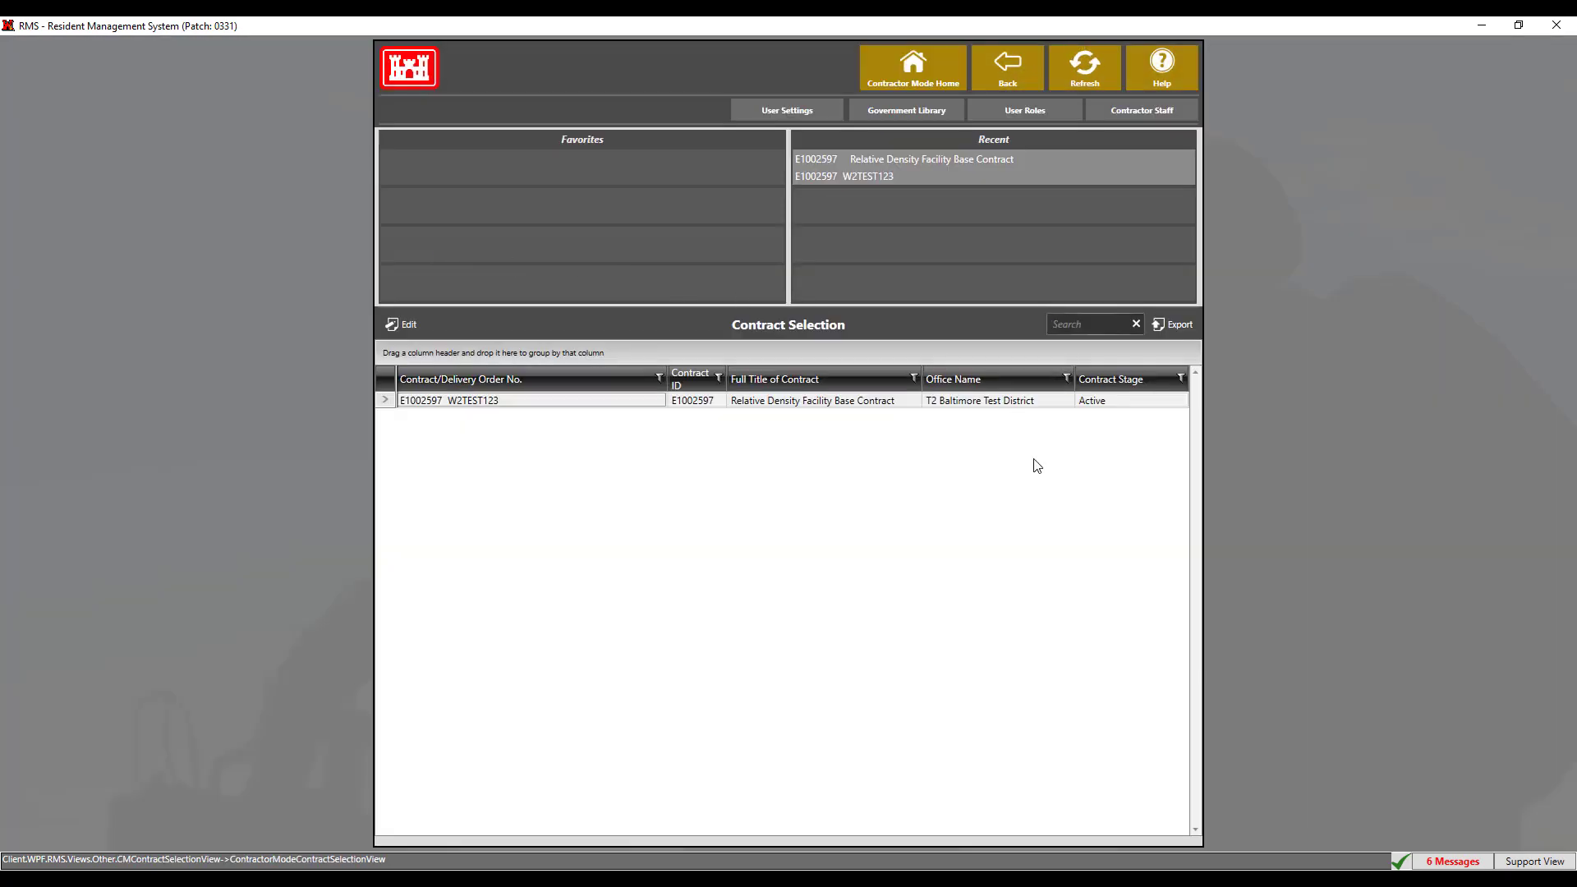
click(980, 405)
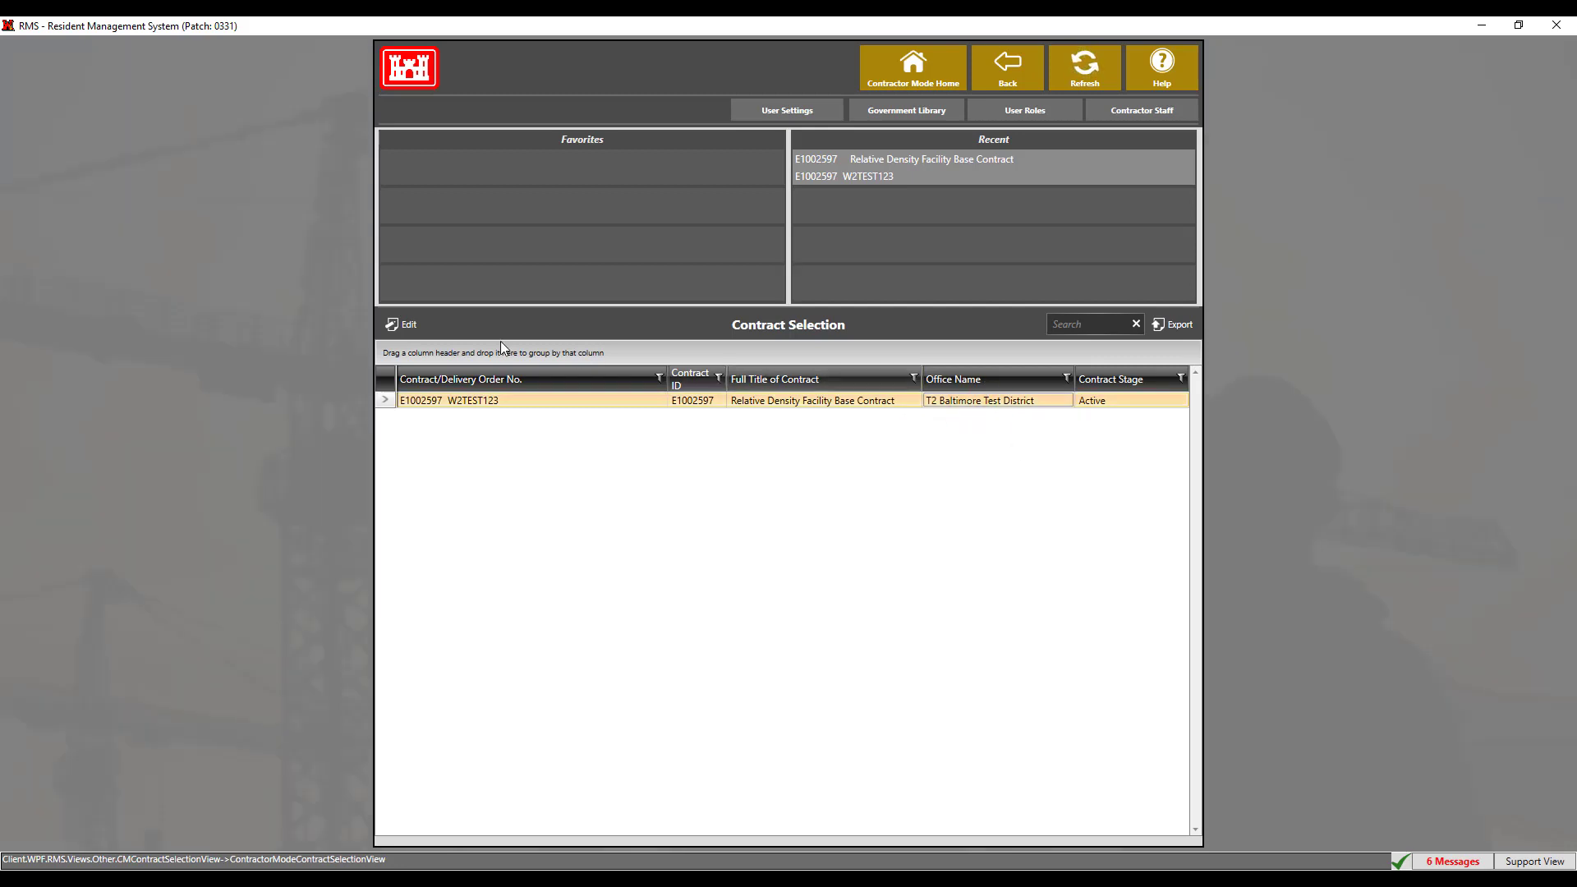
click(404, 326)
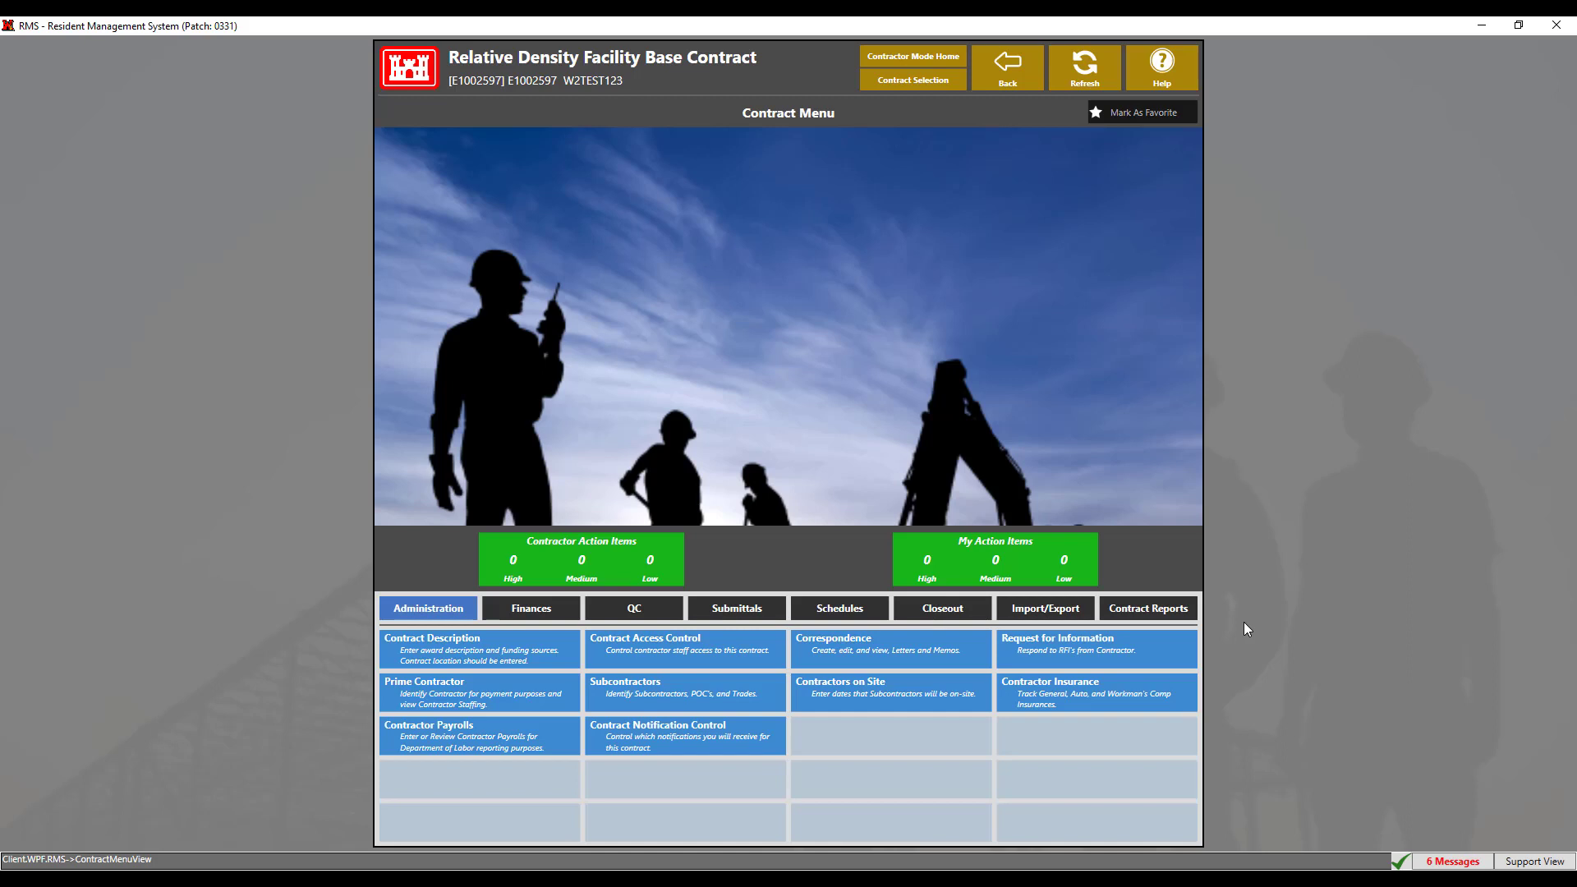
Review all contractor action items and the user's own All and Low action items, then return to the contract menu.
click(619, 562)
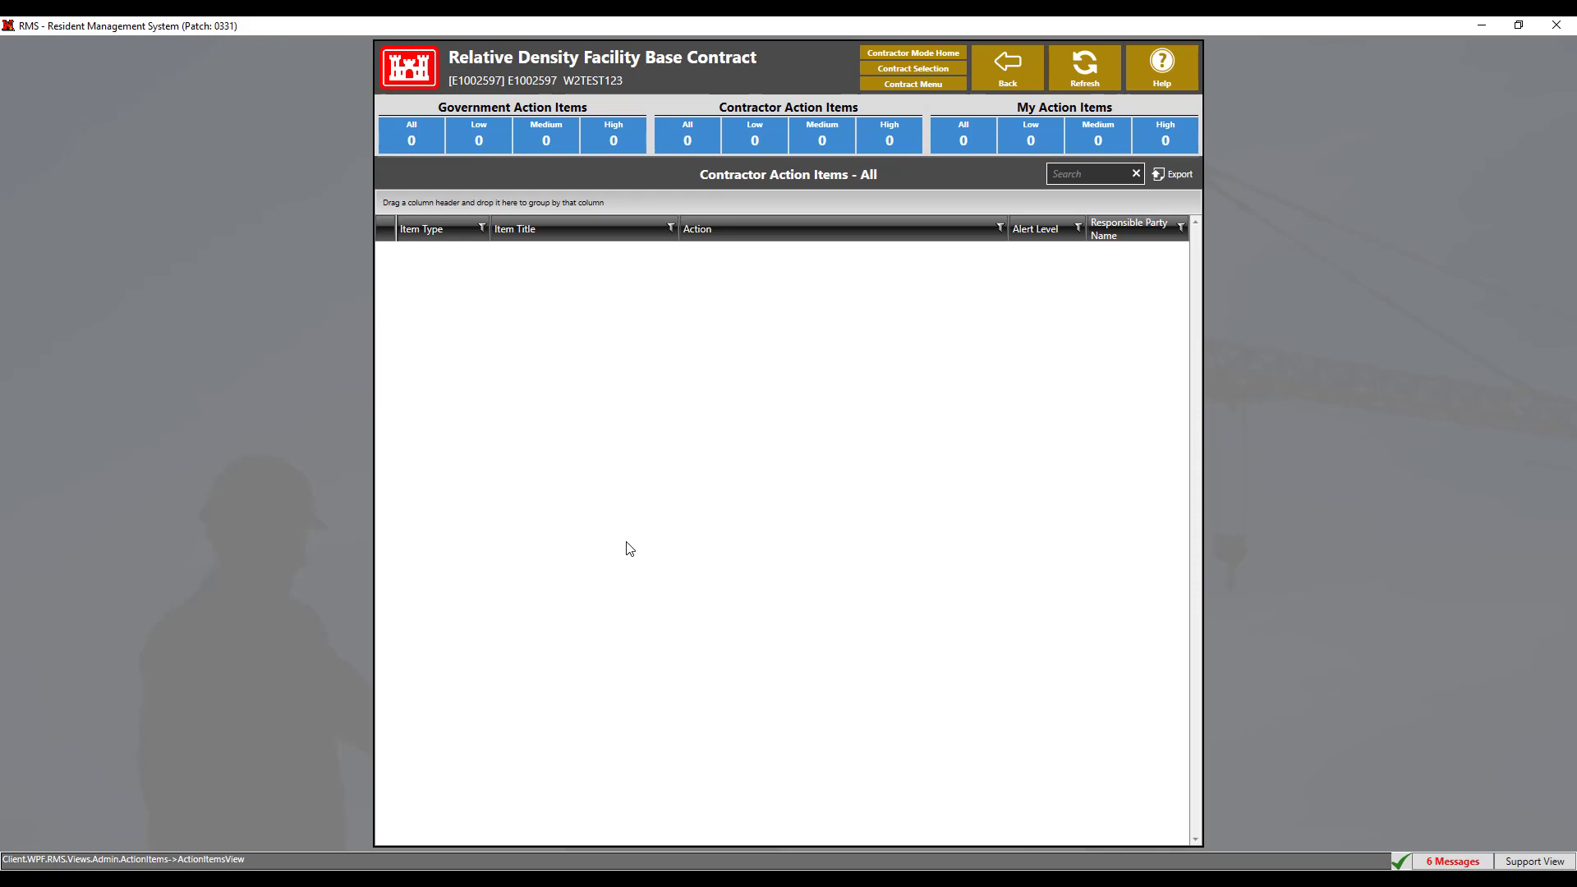
click(978, 145)
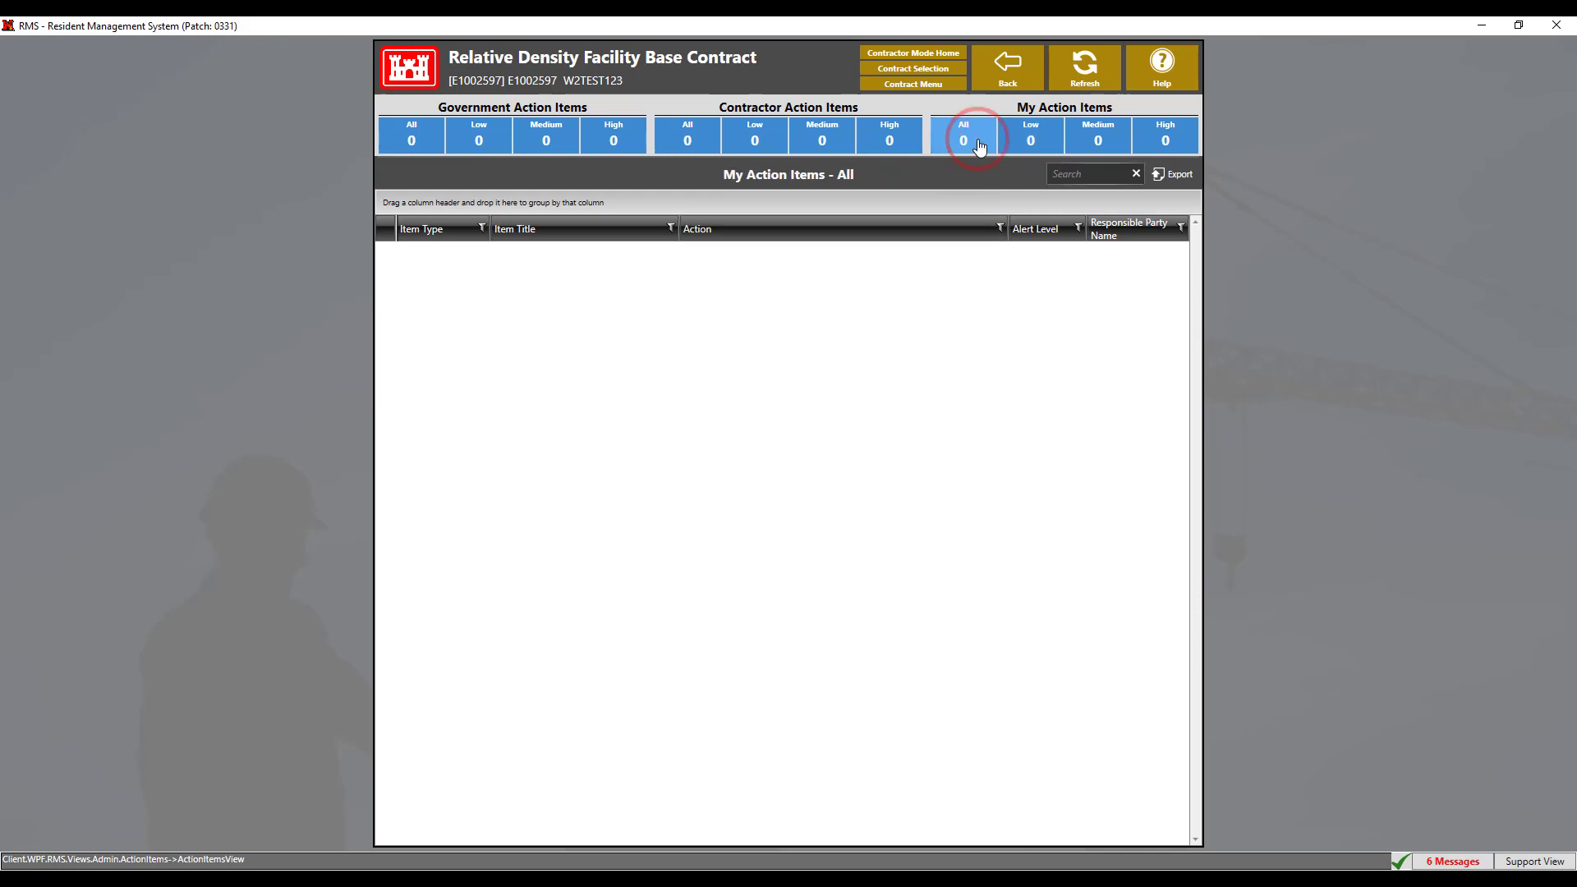
click(1031, 144)
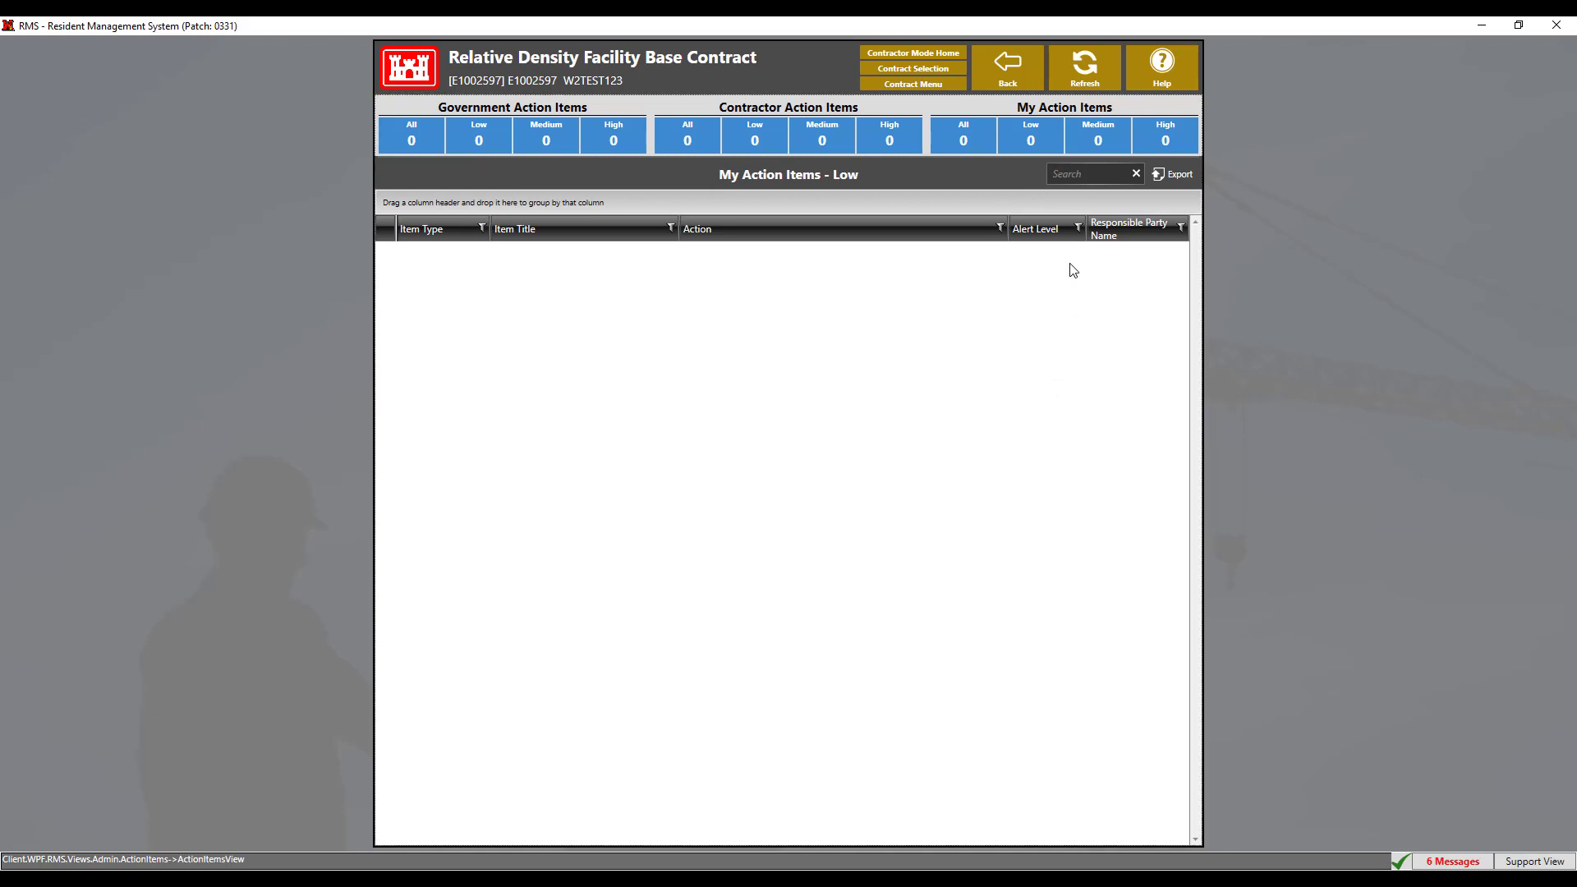
click(994, 80)
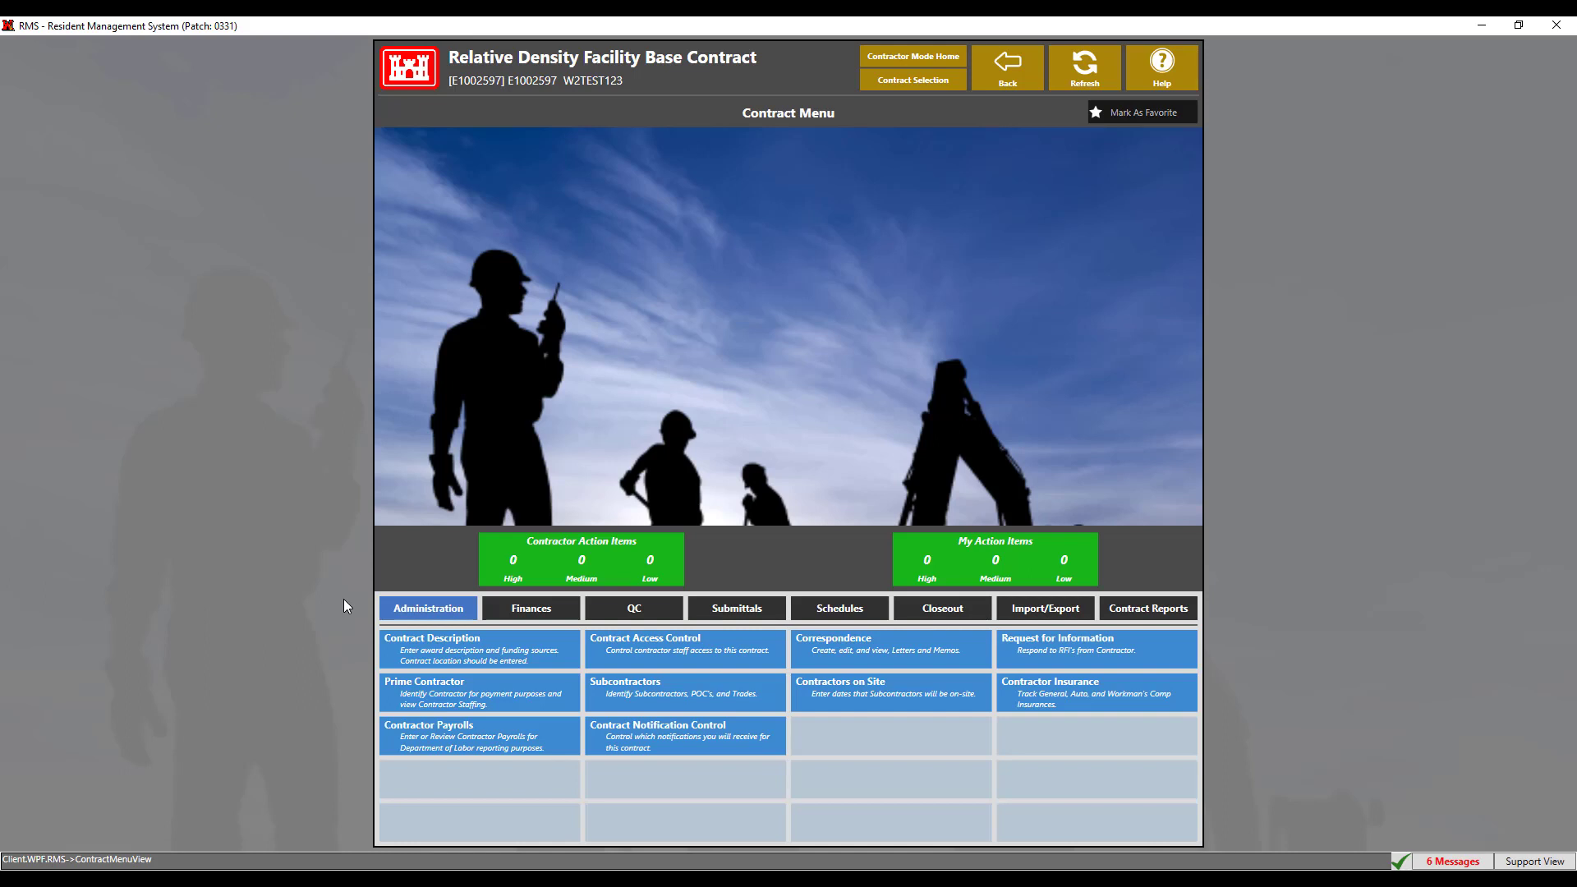
Review the contract's Finances, QC, Submittals, Schedules, Closeout and Import/Export modules and its Contract Reports, then return to the contract menu.
click(543, 621)
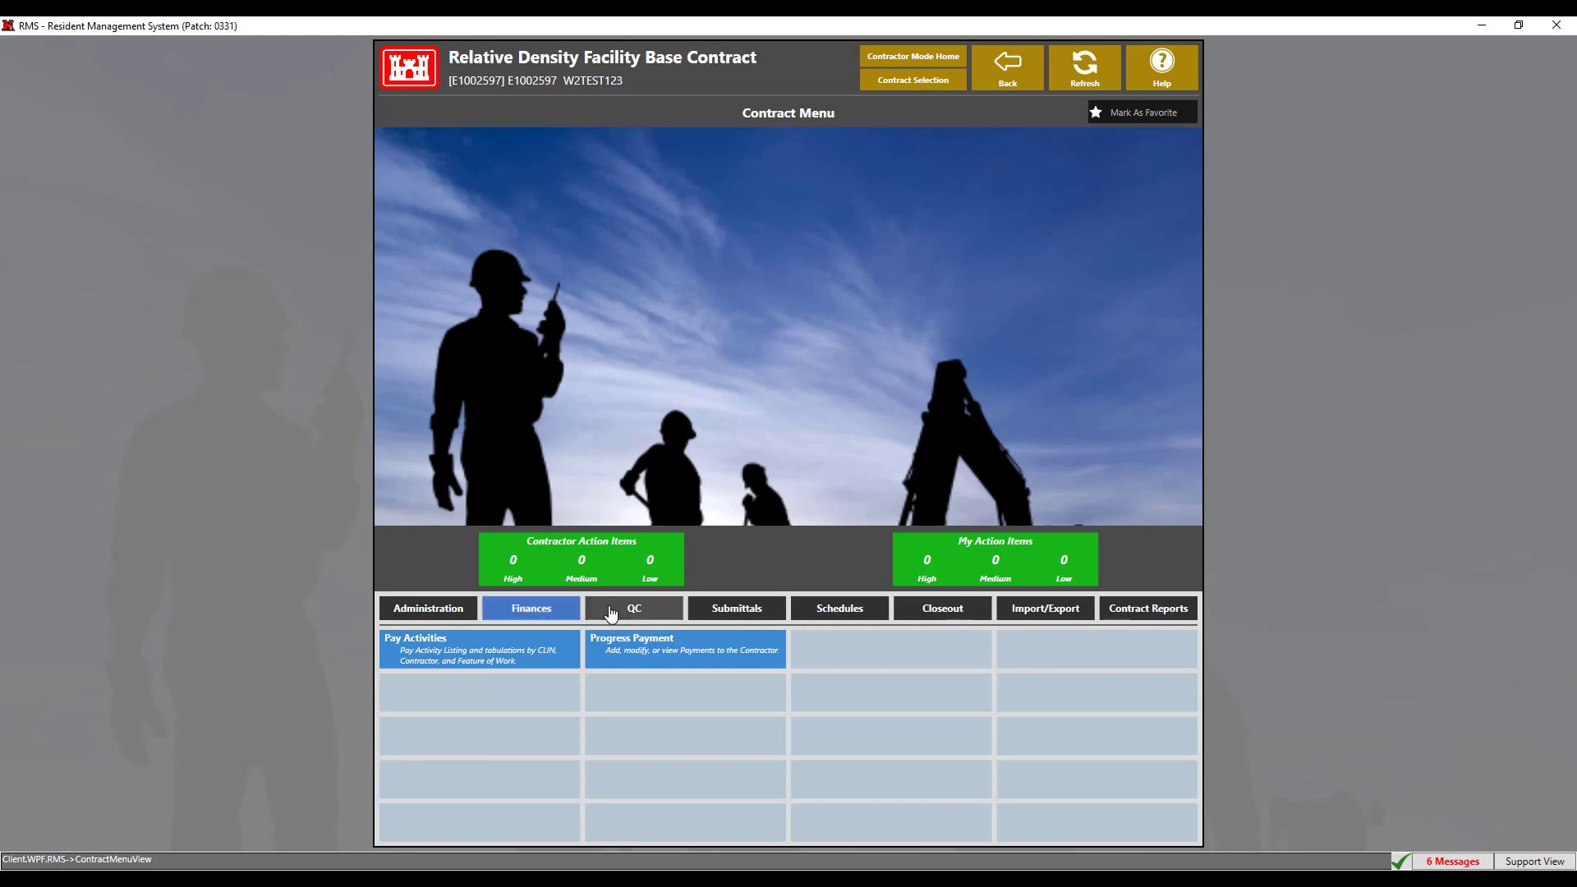
click(676, 613)
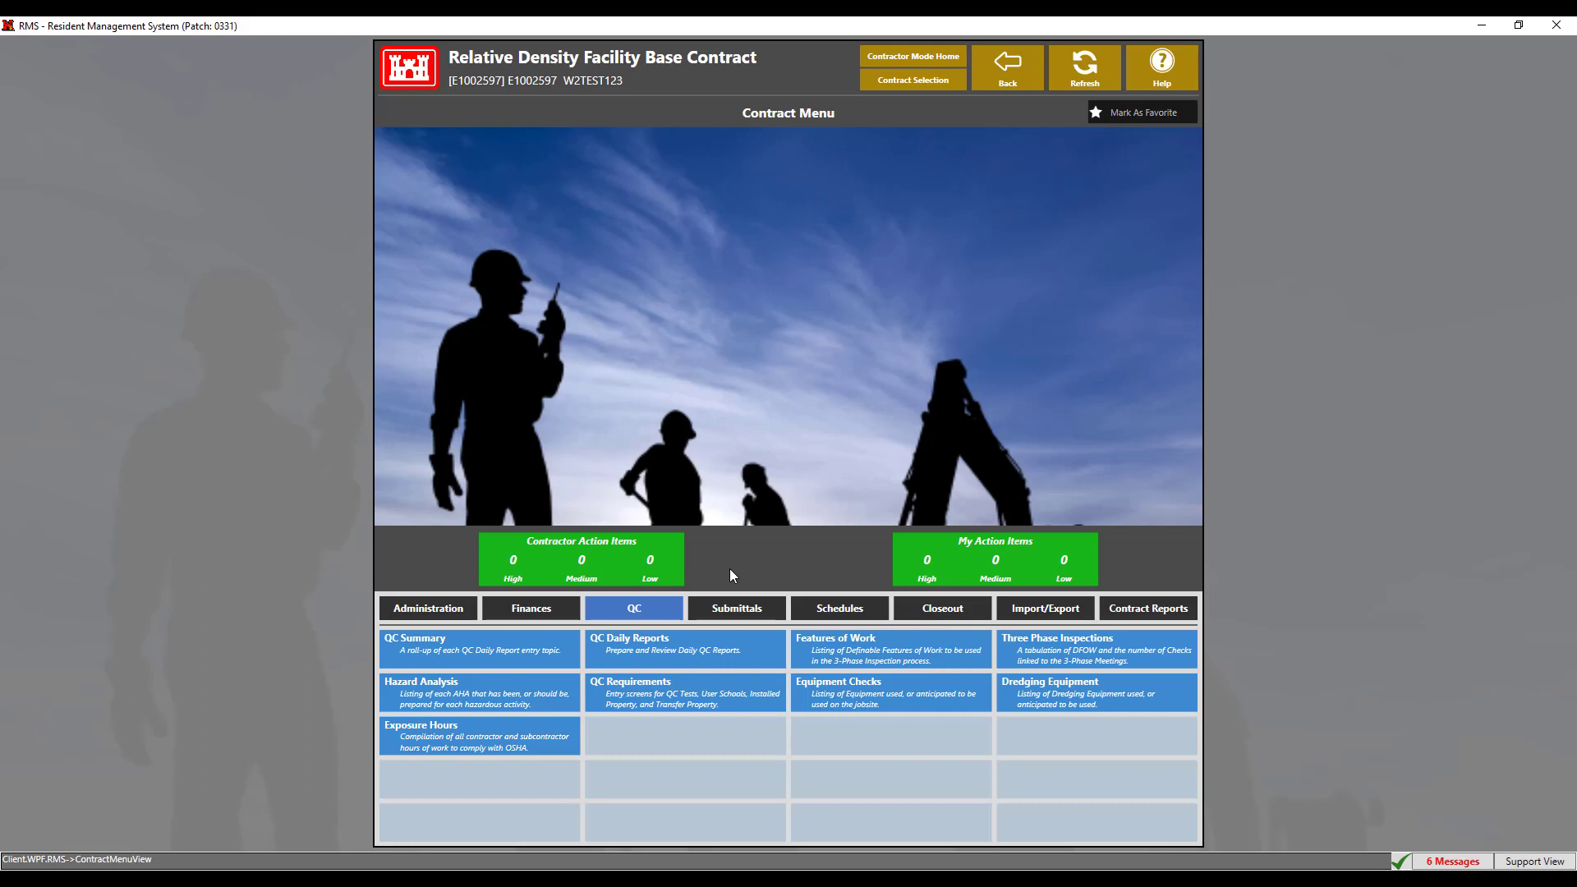
click(753, 610)
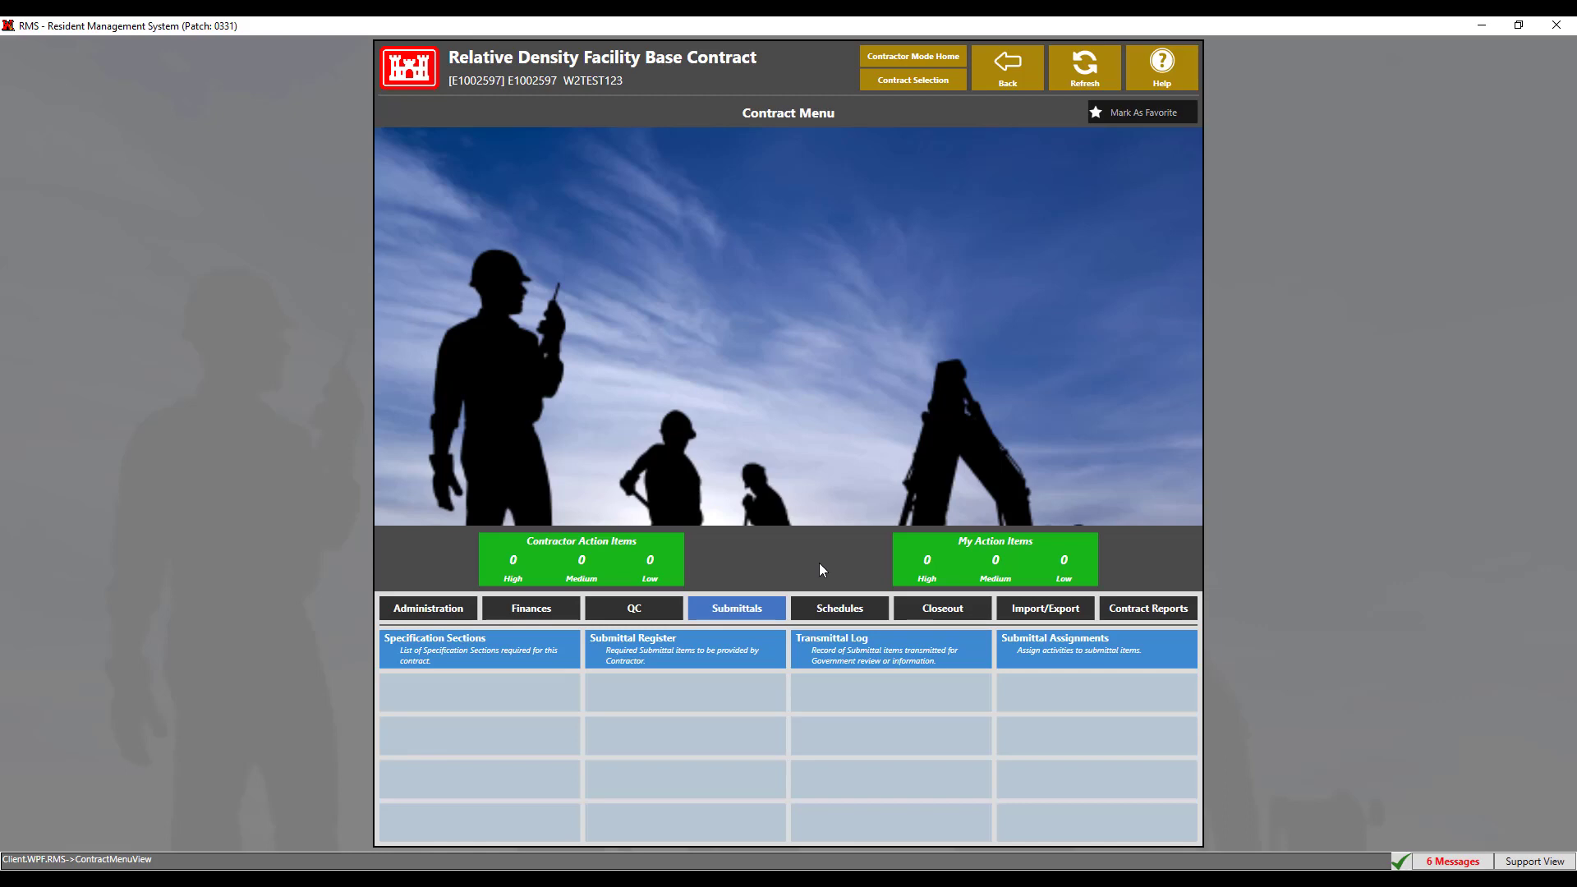
click(827, 607)
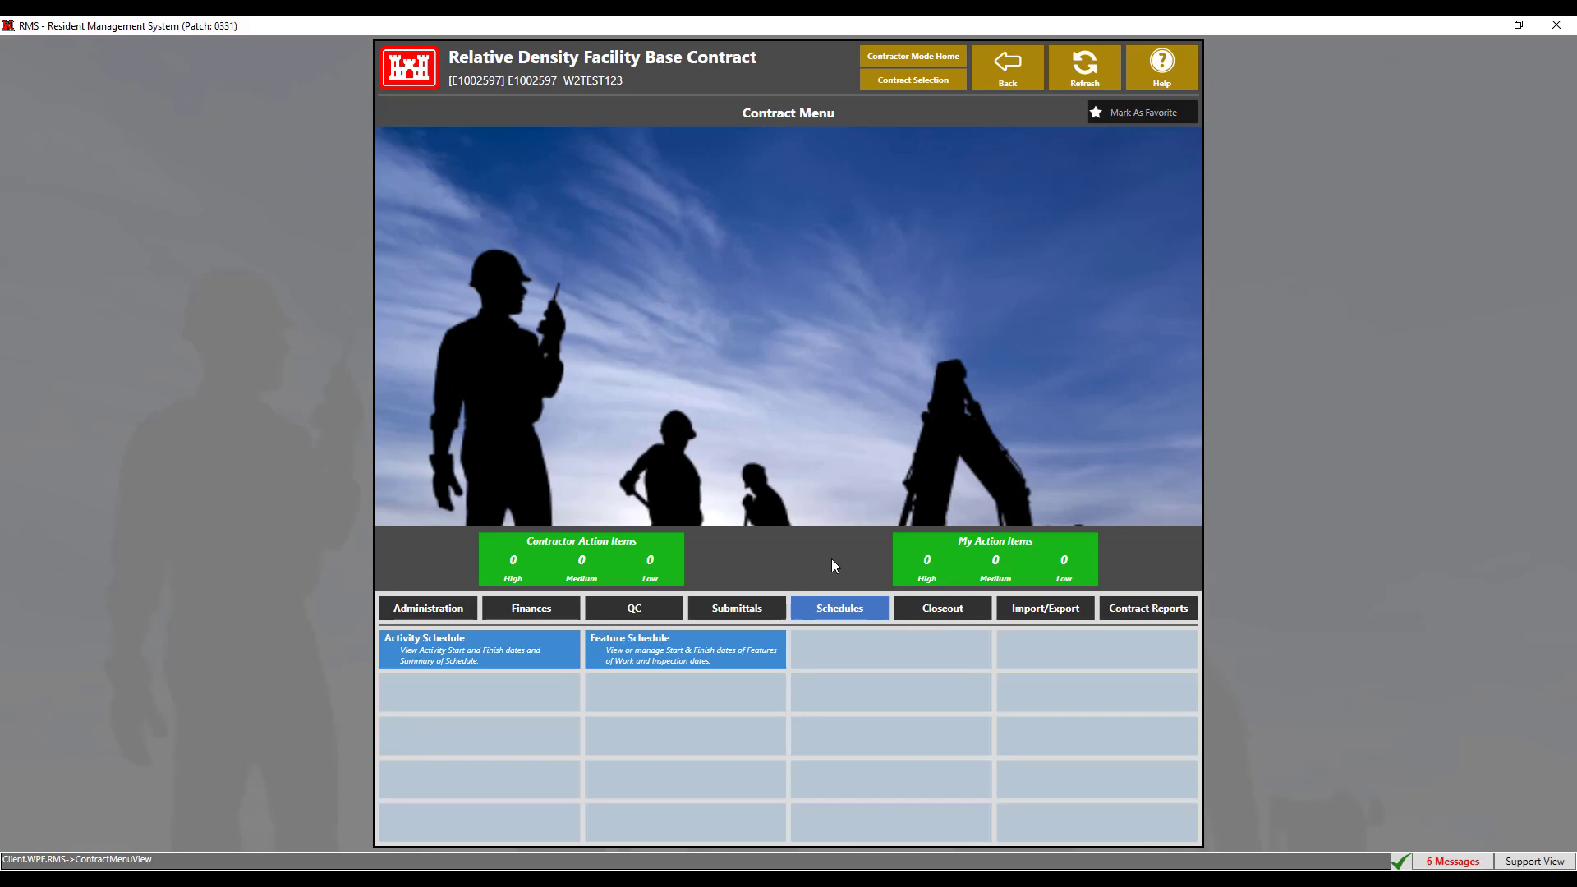
click(946, 620)
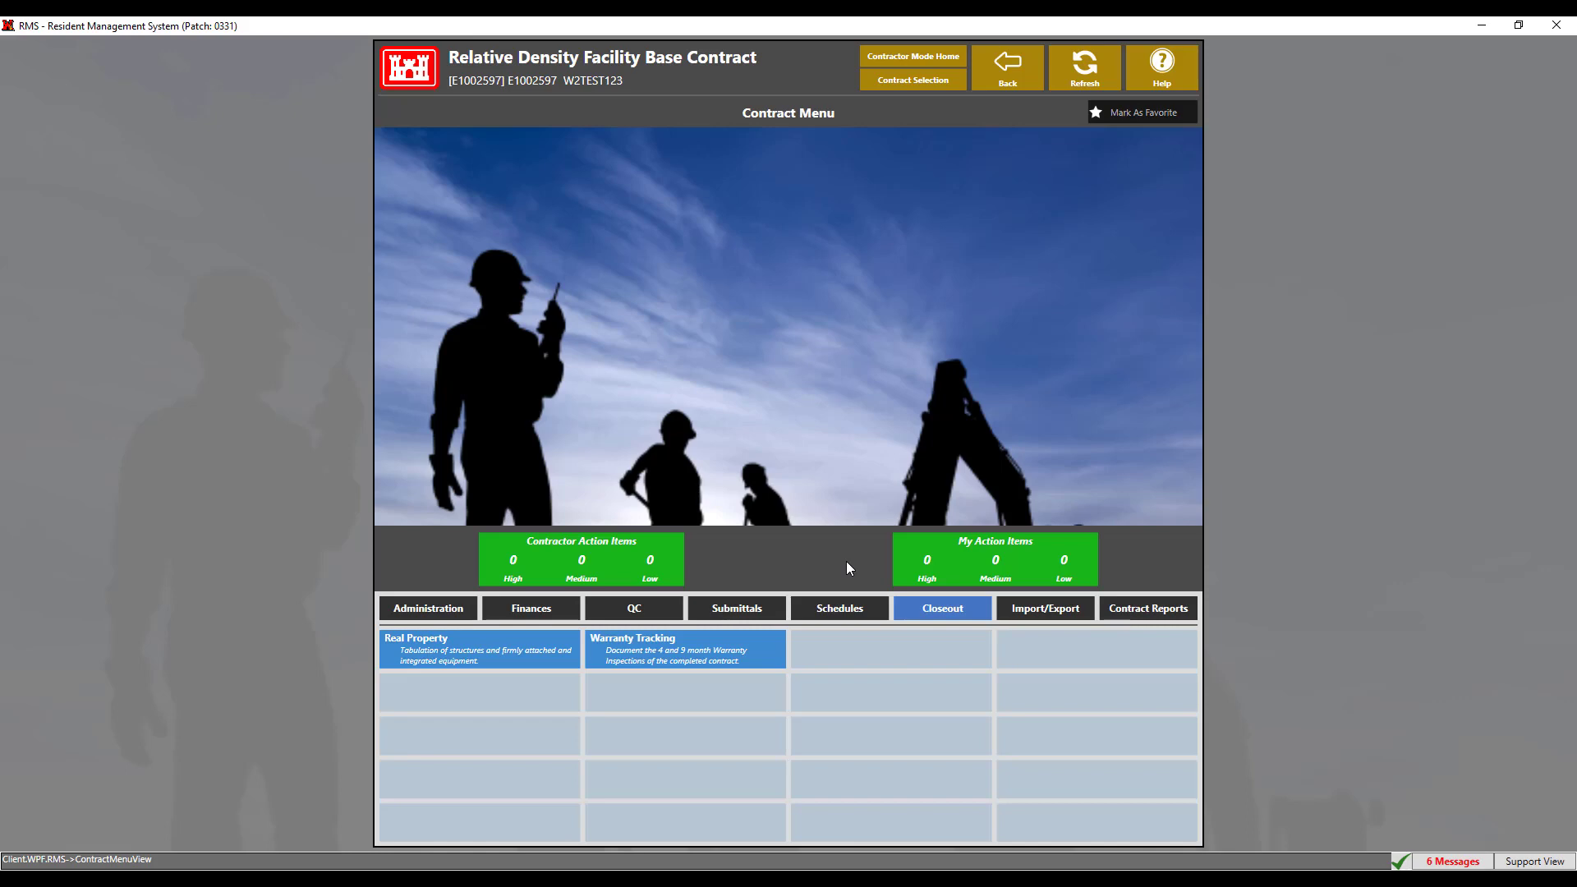
click(1053, 612)
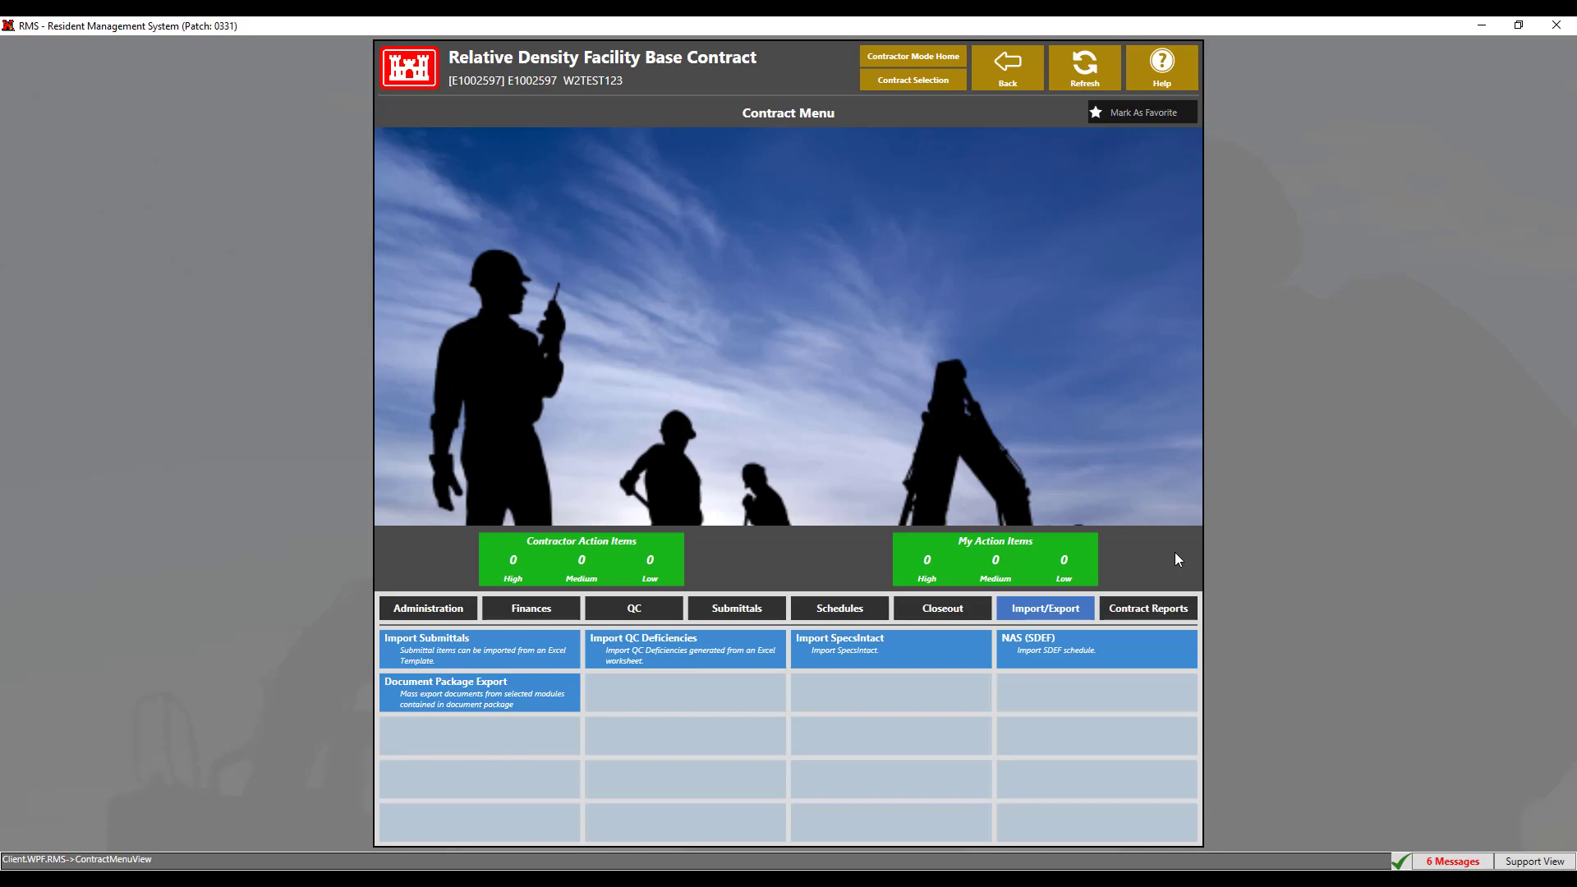
click(1167, 608)
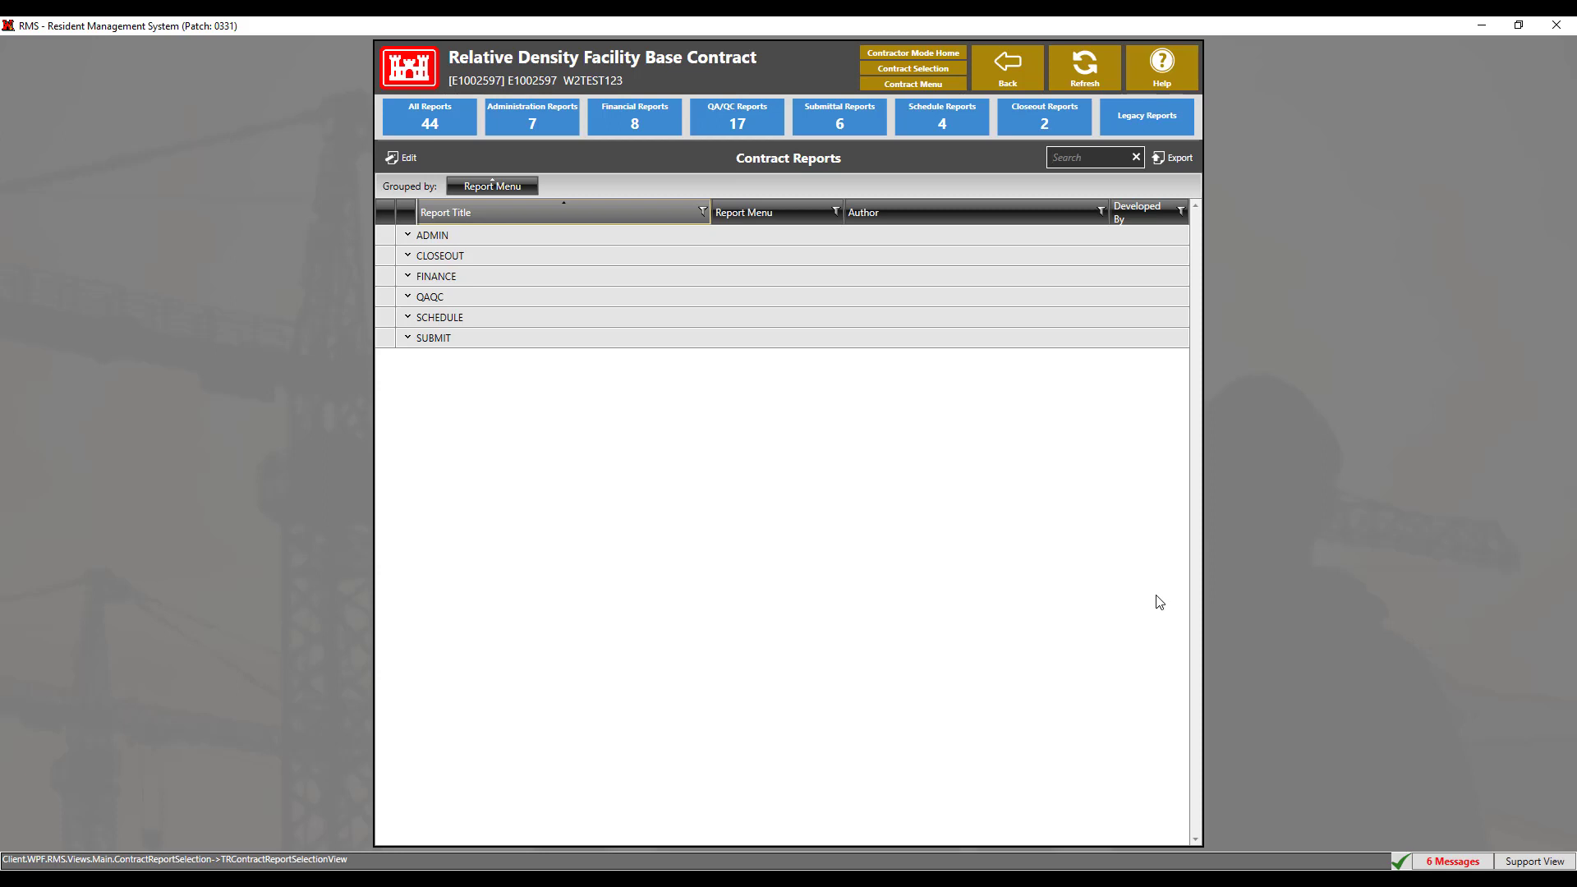
click(1024, 73)
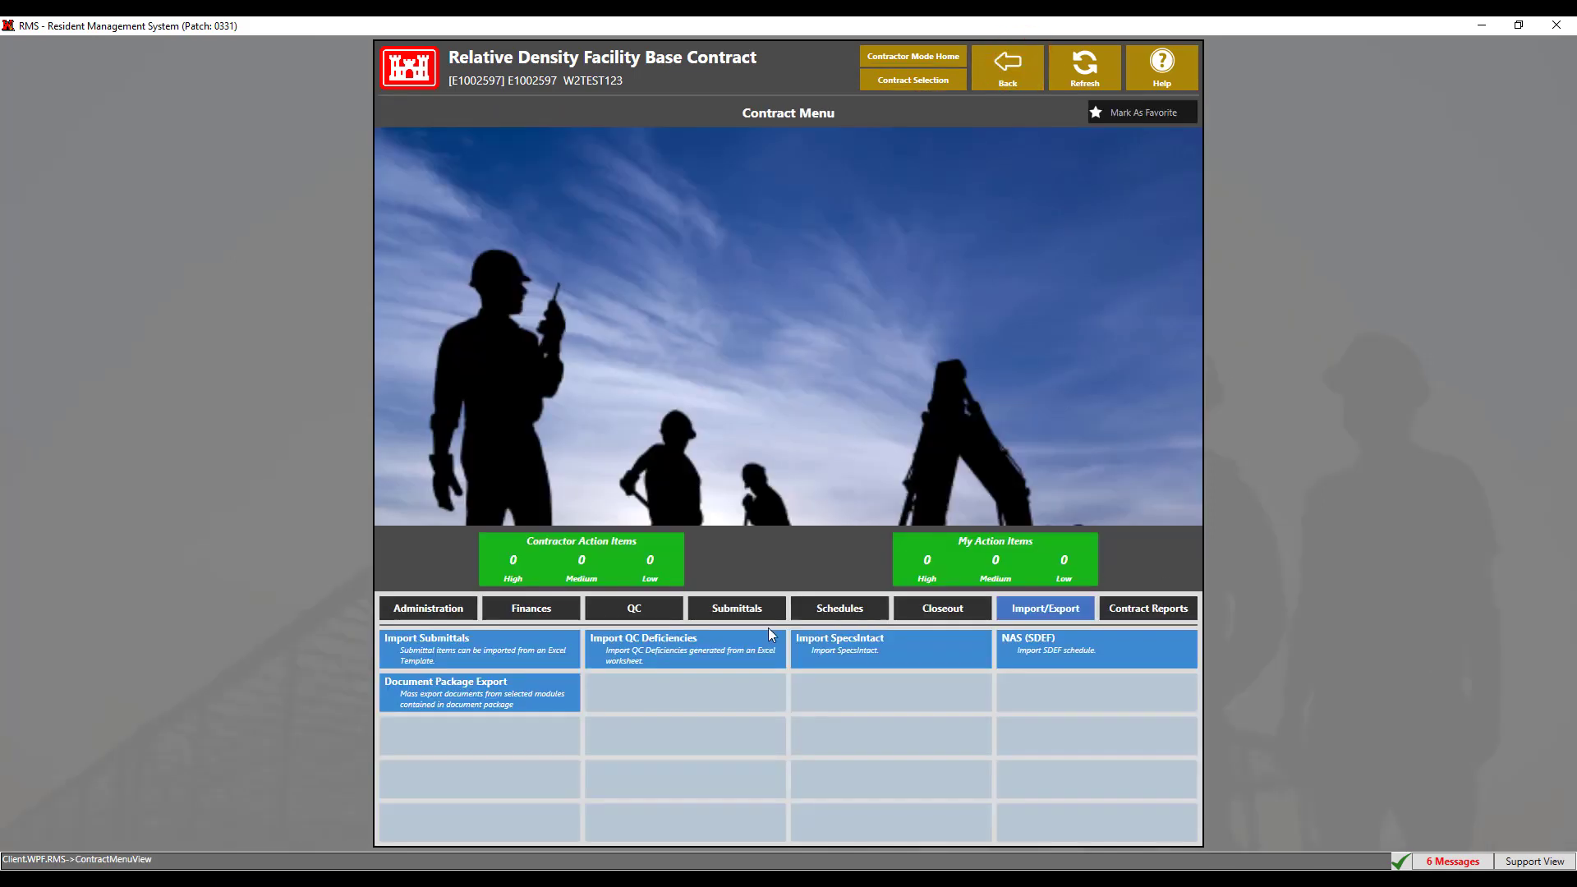
Open QC Daily Report No. 1177 dated 01/19/2022 from the QC Daily Reports and add a document package to it.
click(634, 608)
click(635, 649)
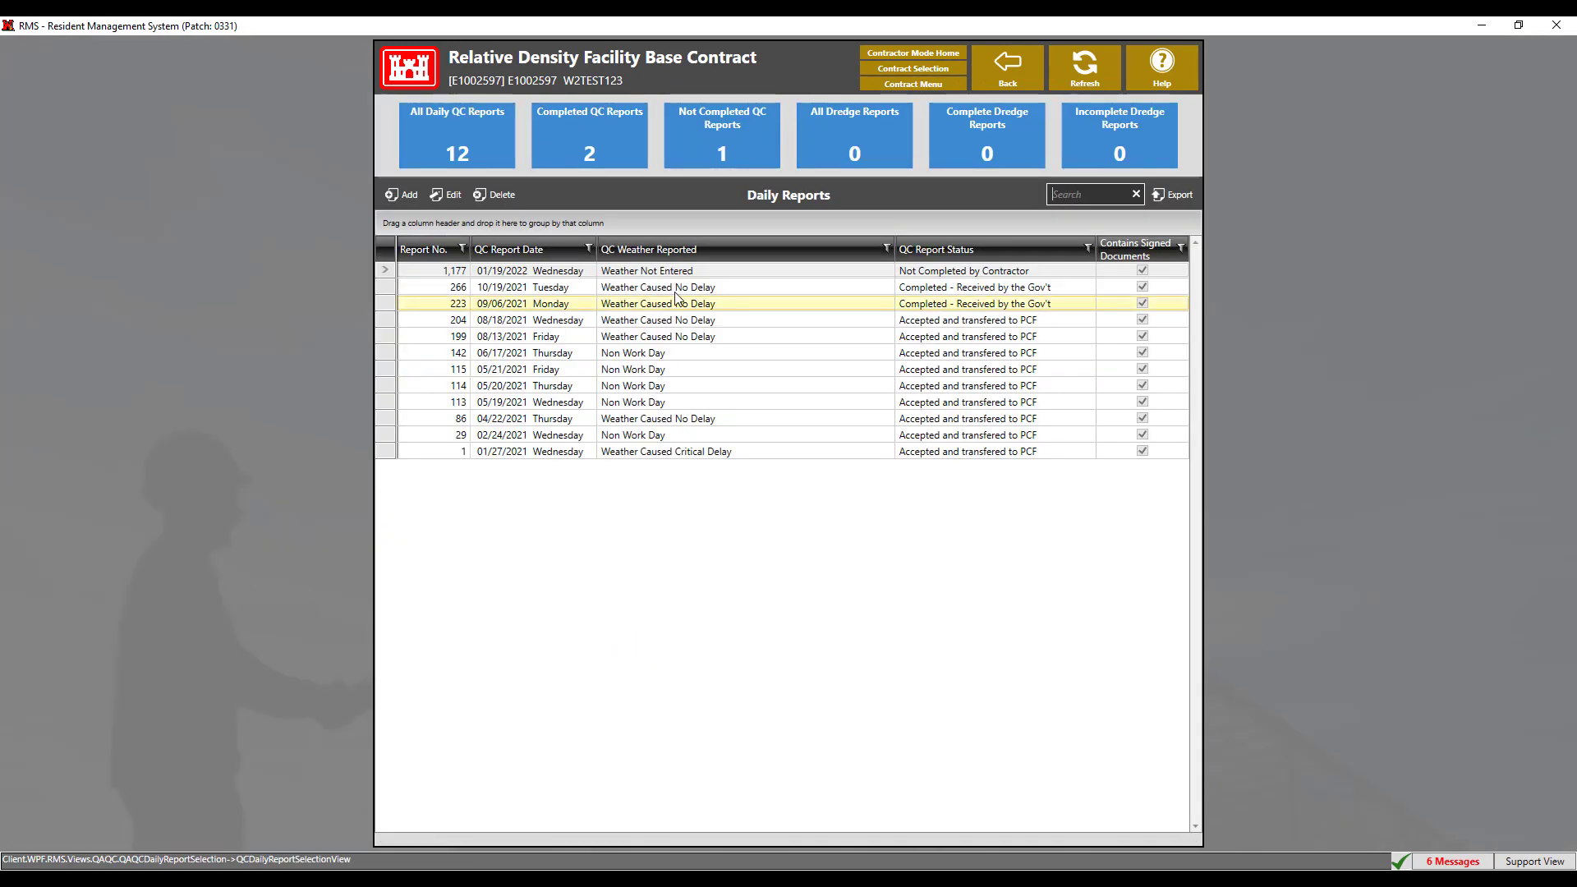
double_click(674, 268)
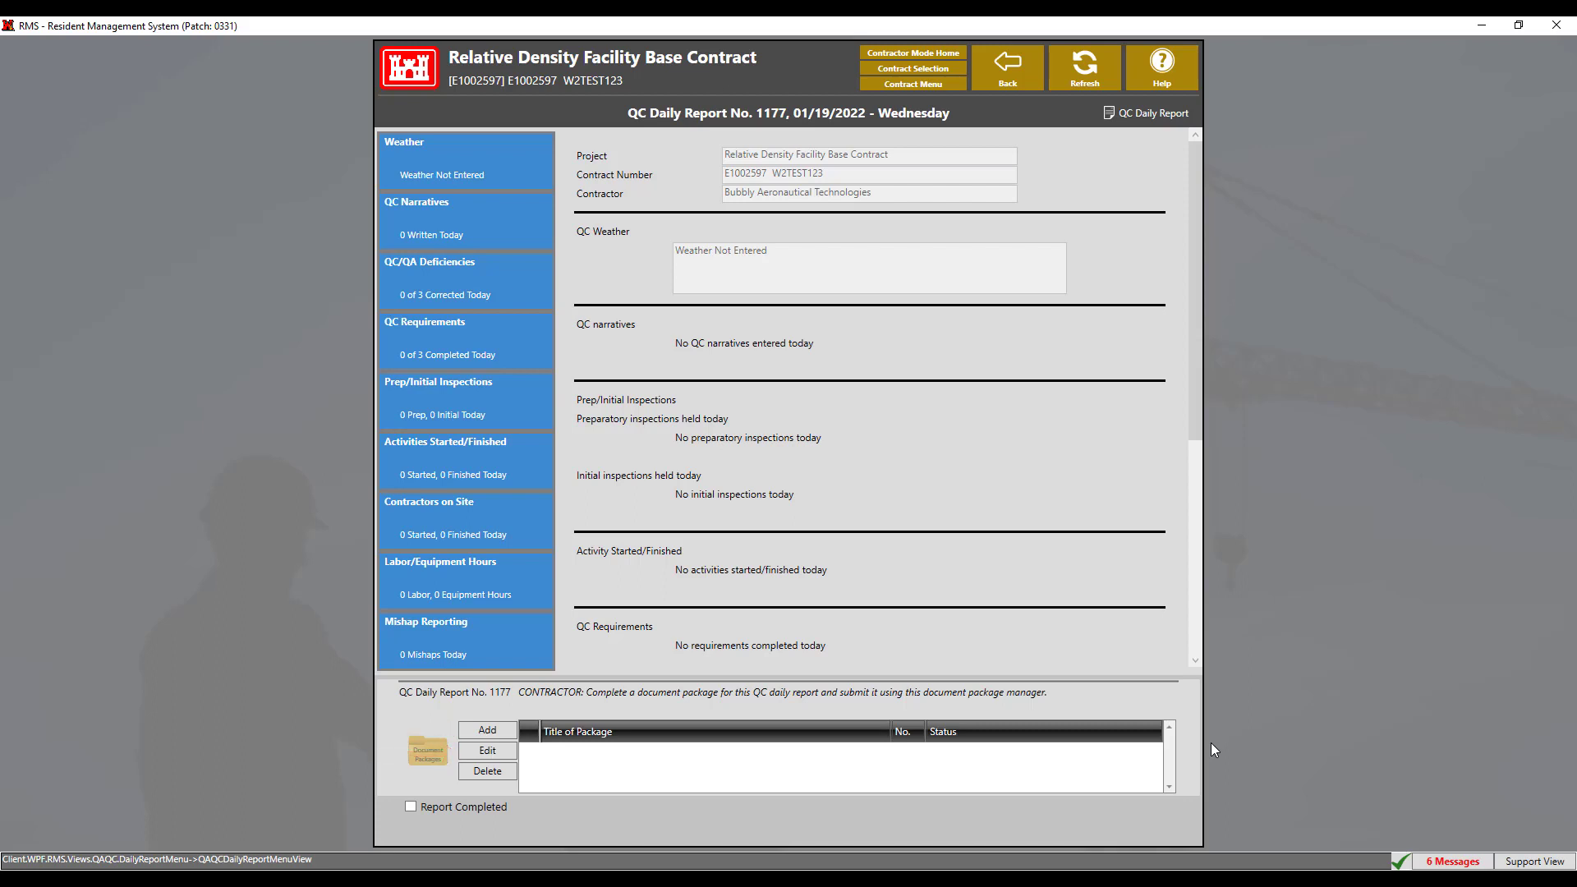
click(461, 729)
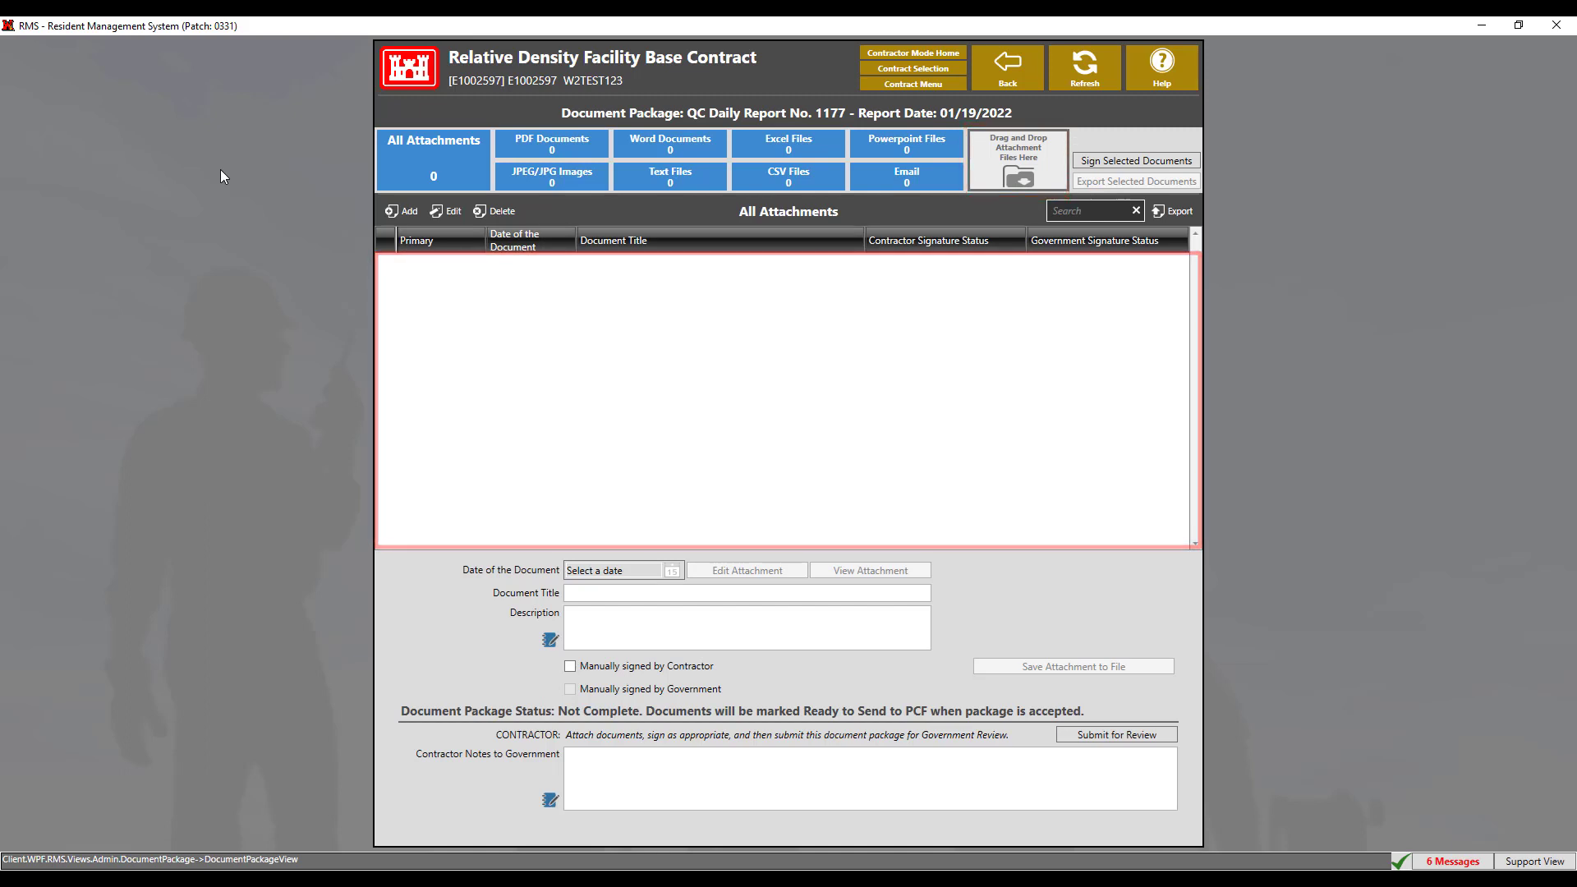
Attach the QC Test Addition JPG image from the file system's Desktop folder to the document package.
click(403, 213)
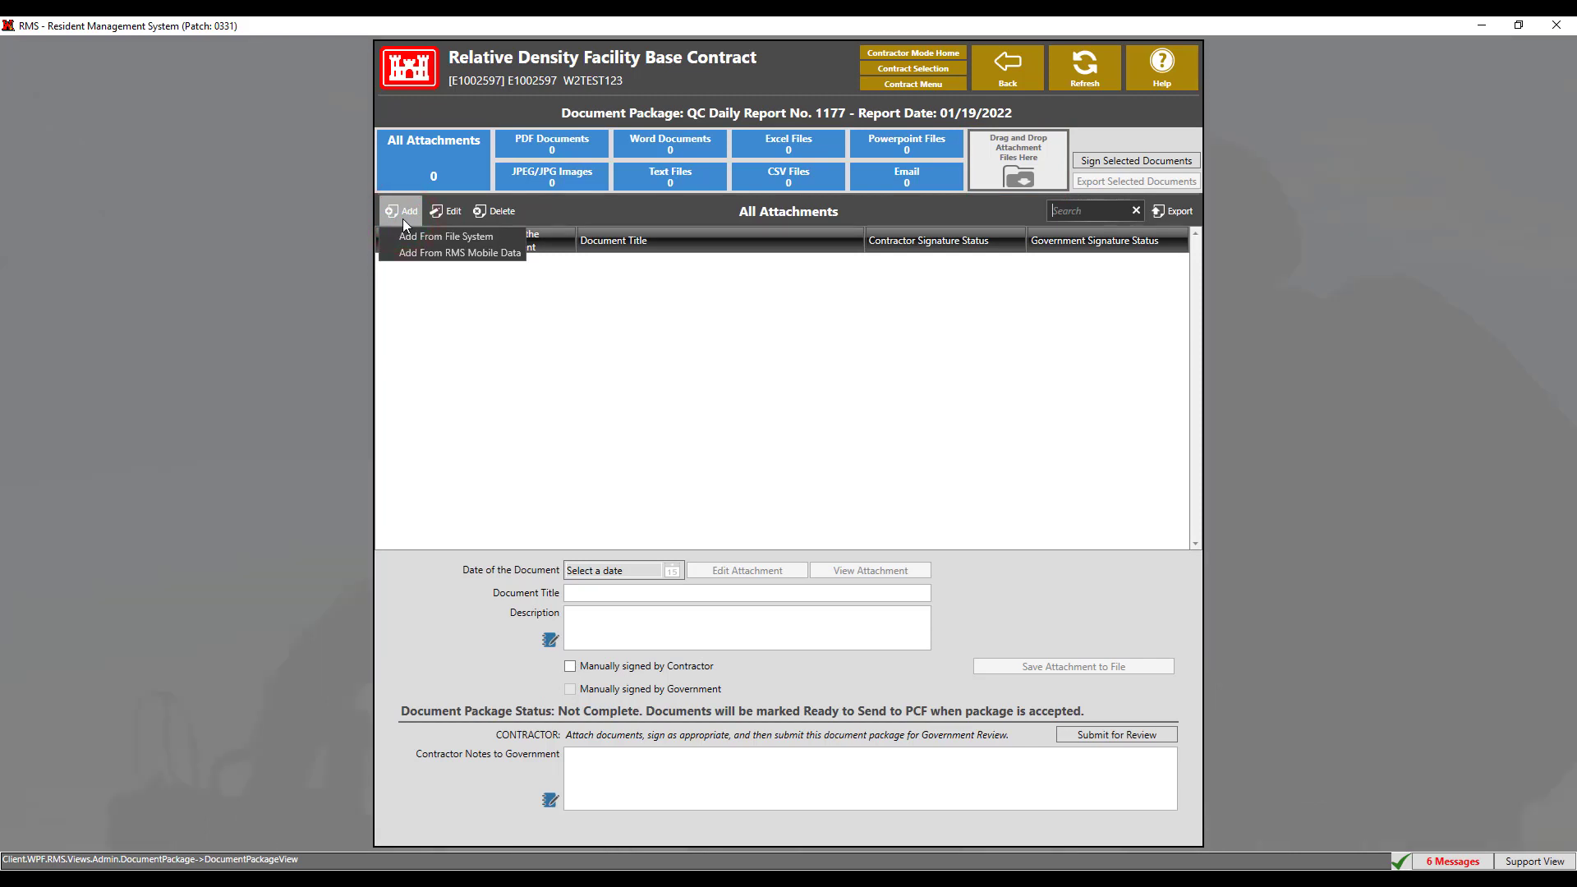
click(419, 237)
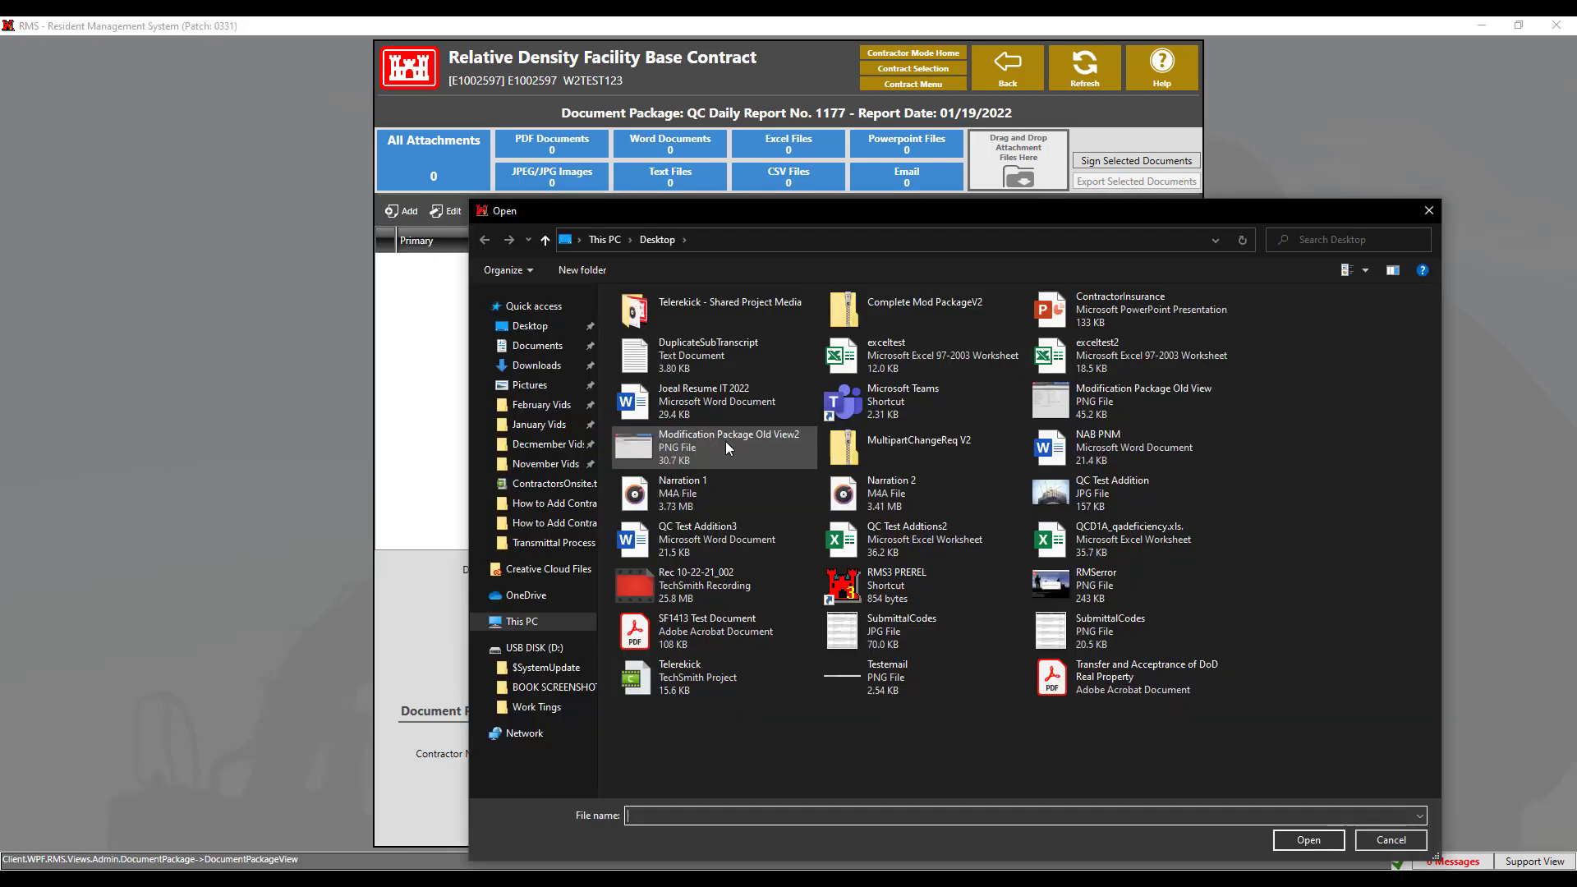
click(1084, 499)
click(1309, 840)
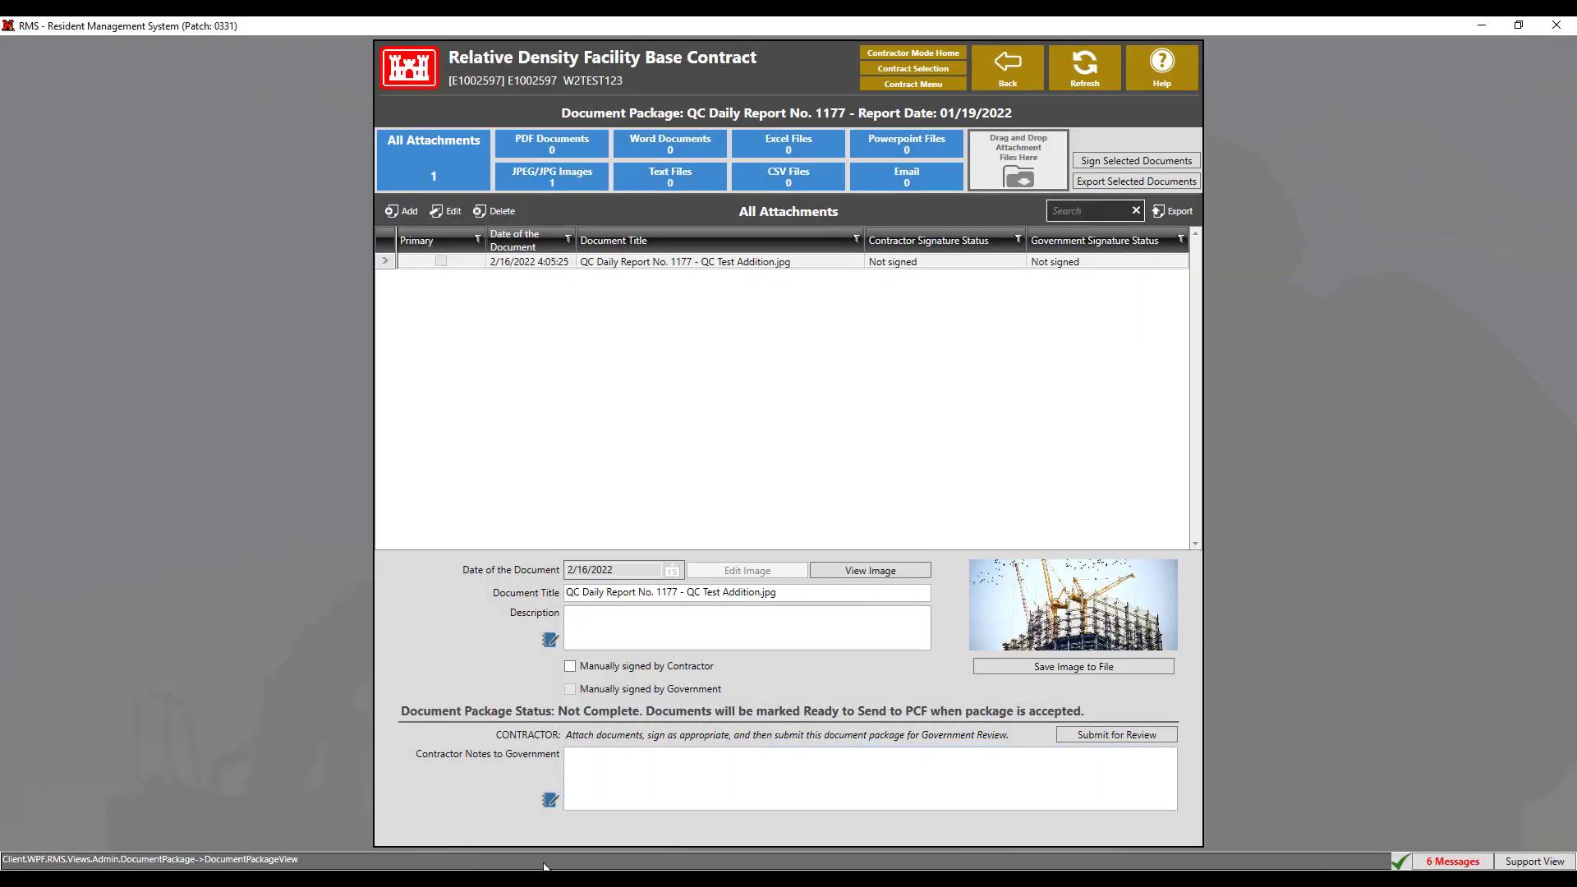
Attach the QC Test Addtions2 Excel worksheet and QC Test Addition3 Word document together from File Explorer to the document package.
click(546, 869)
click(239, 453)
ctrl+click(267, 548)
drag(267, 548, 1068, 417)
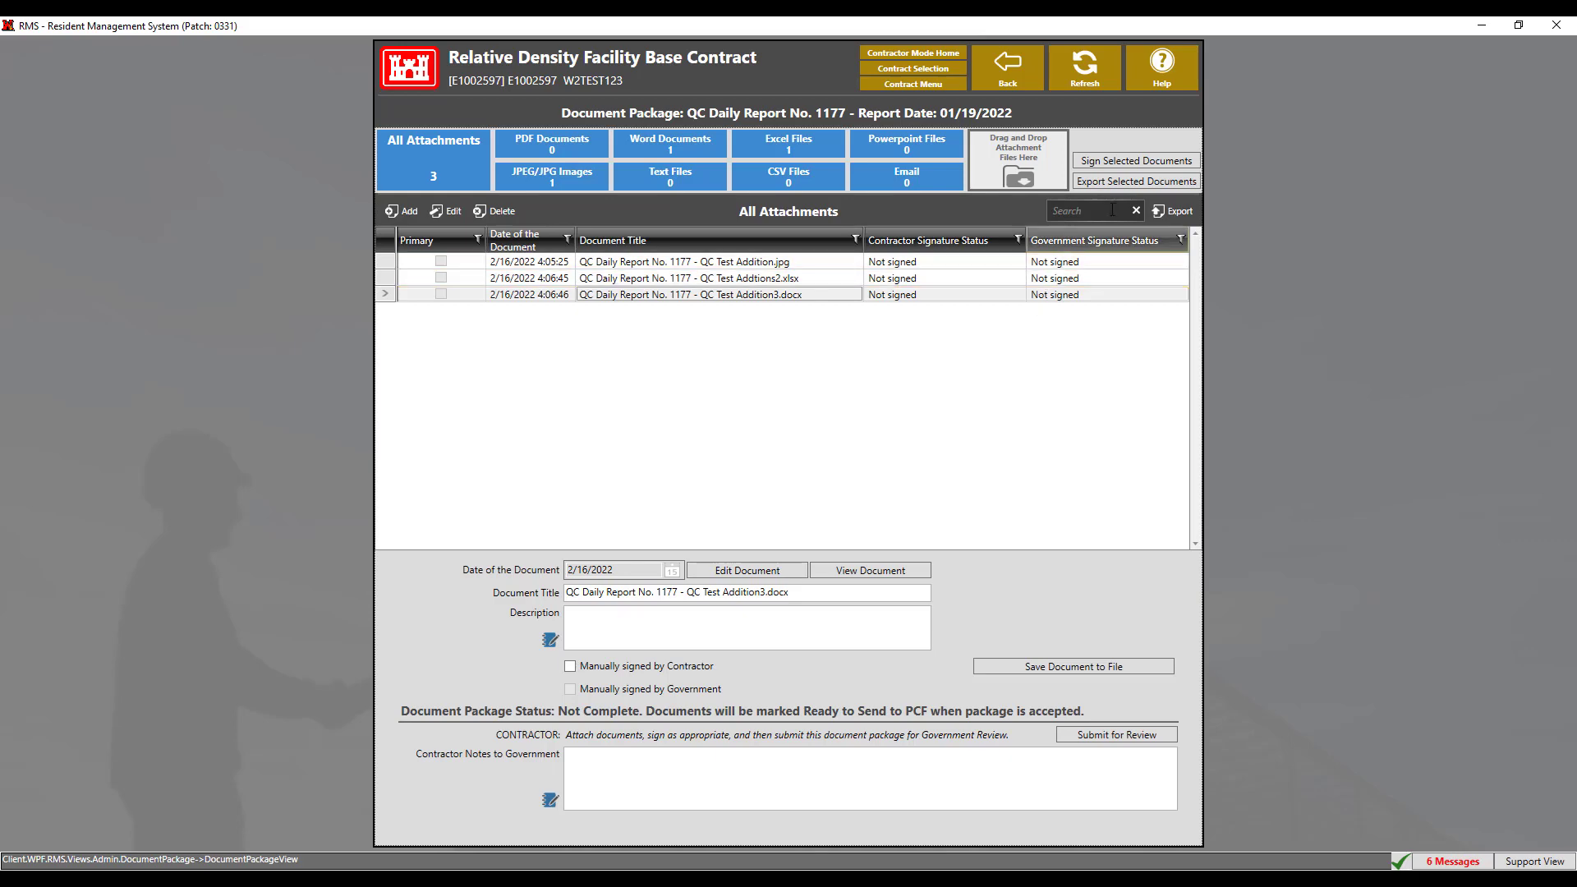
Export the document package's attachments into the Desktop folder.
click(1134, 183)
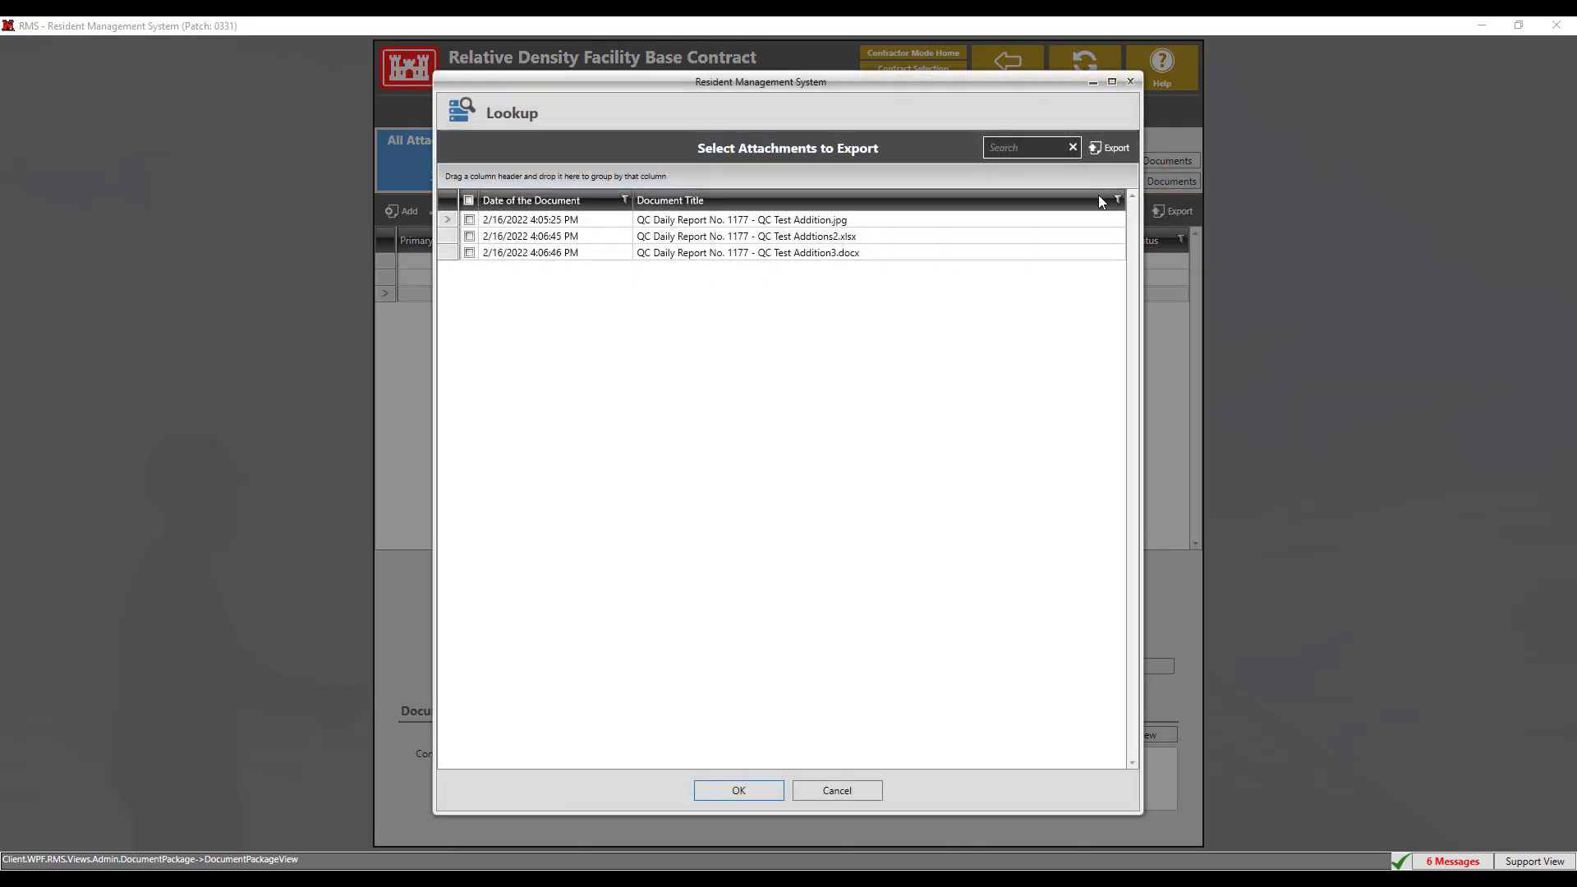
click(739, 789)
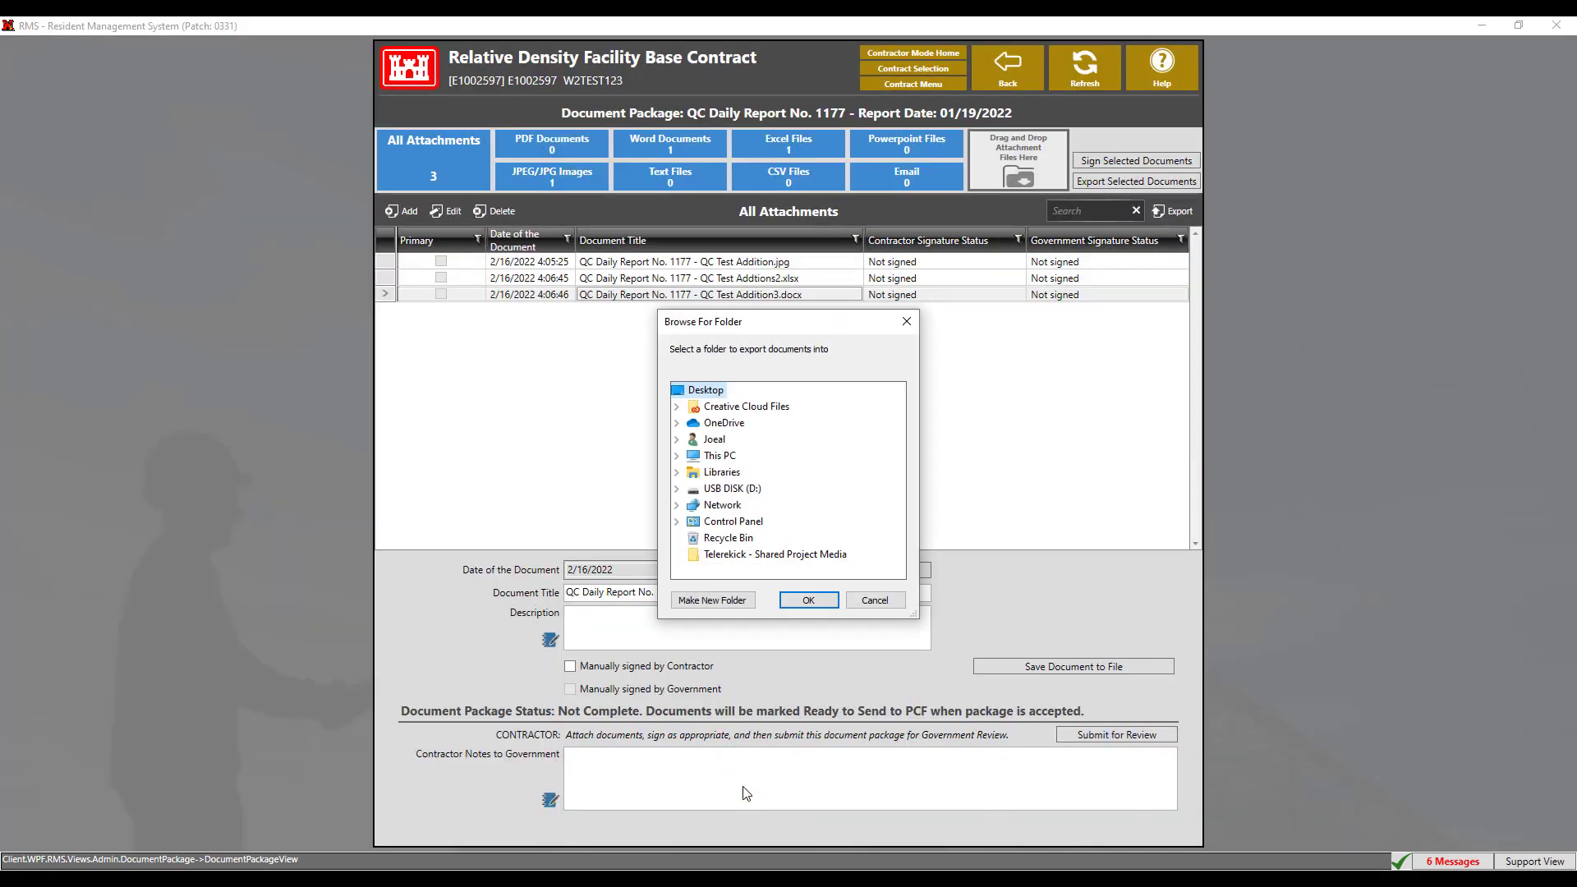
click(698, 391)
click(808, 600)
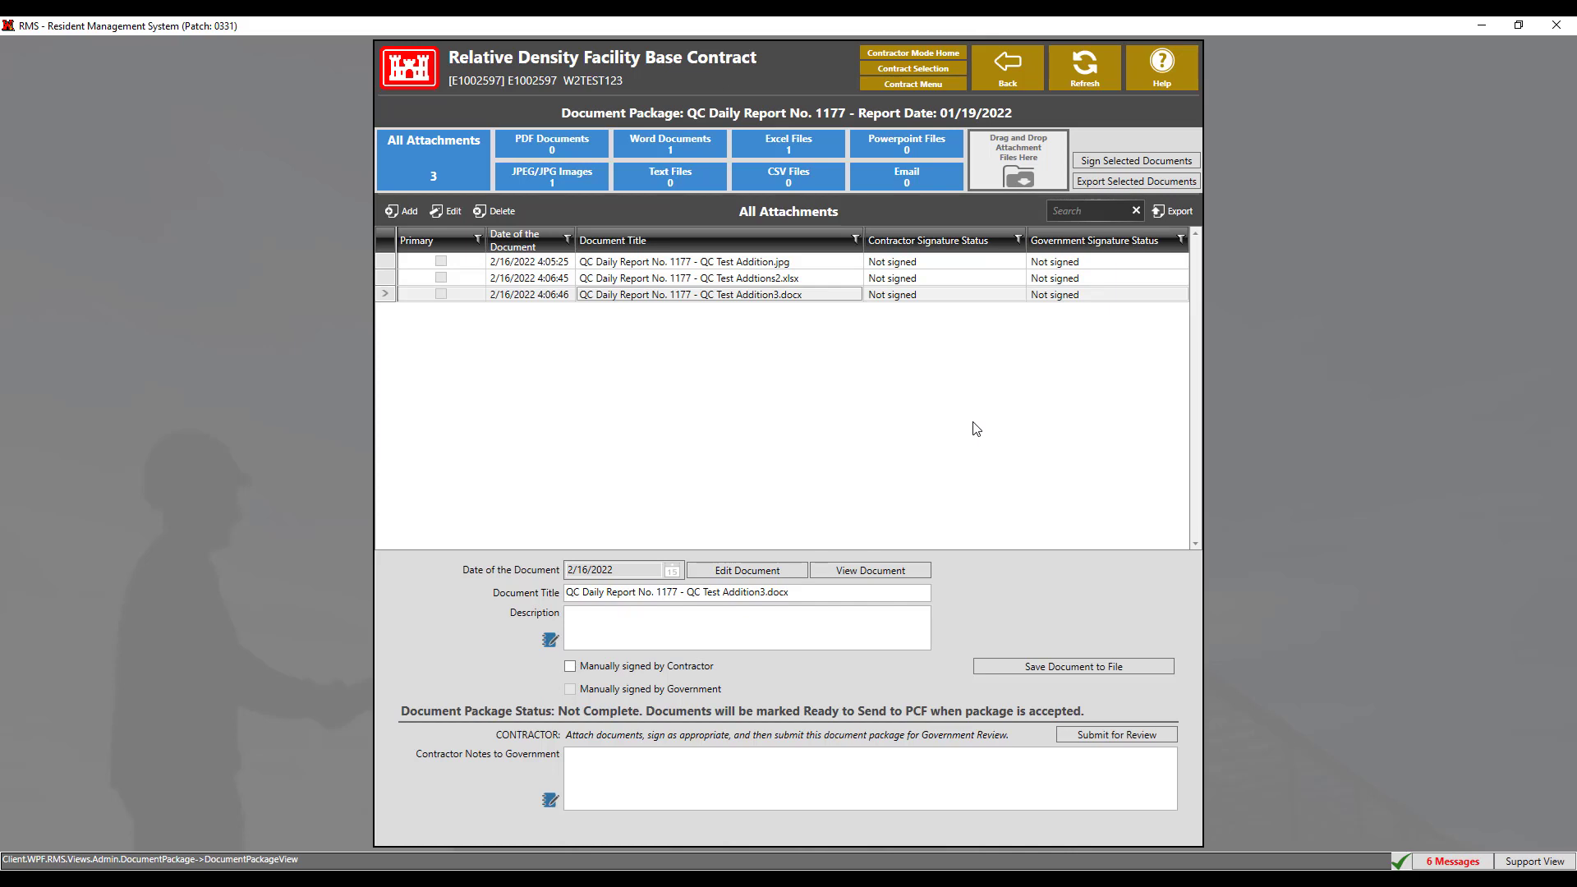
Select QC Daily Report No. 1177 - QC Test Addition3.docx for digital signing and proceed to the signature position settings.
click(1091, 164)
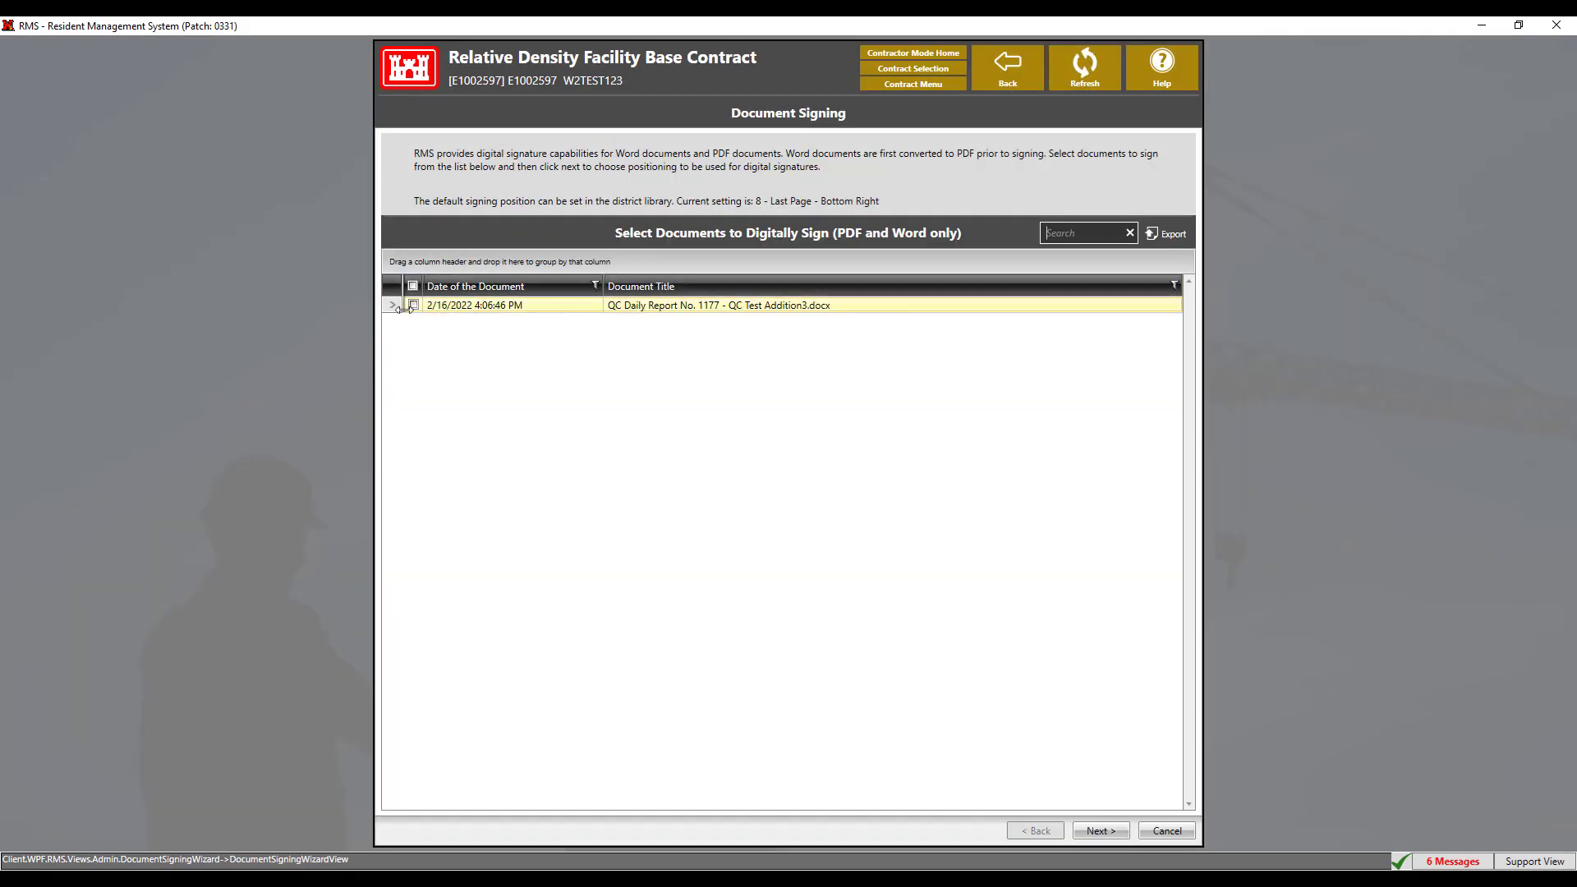
click(416, 308)
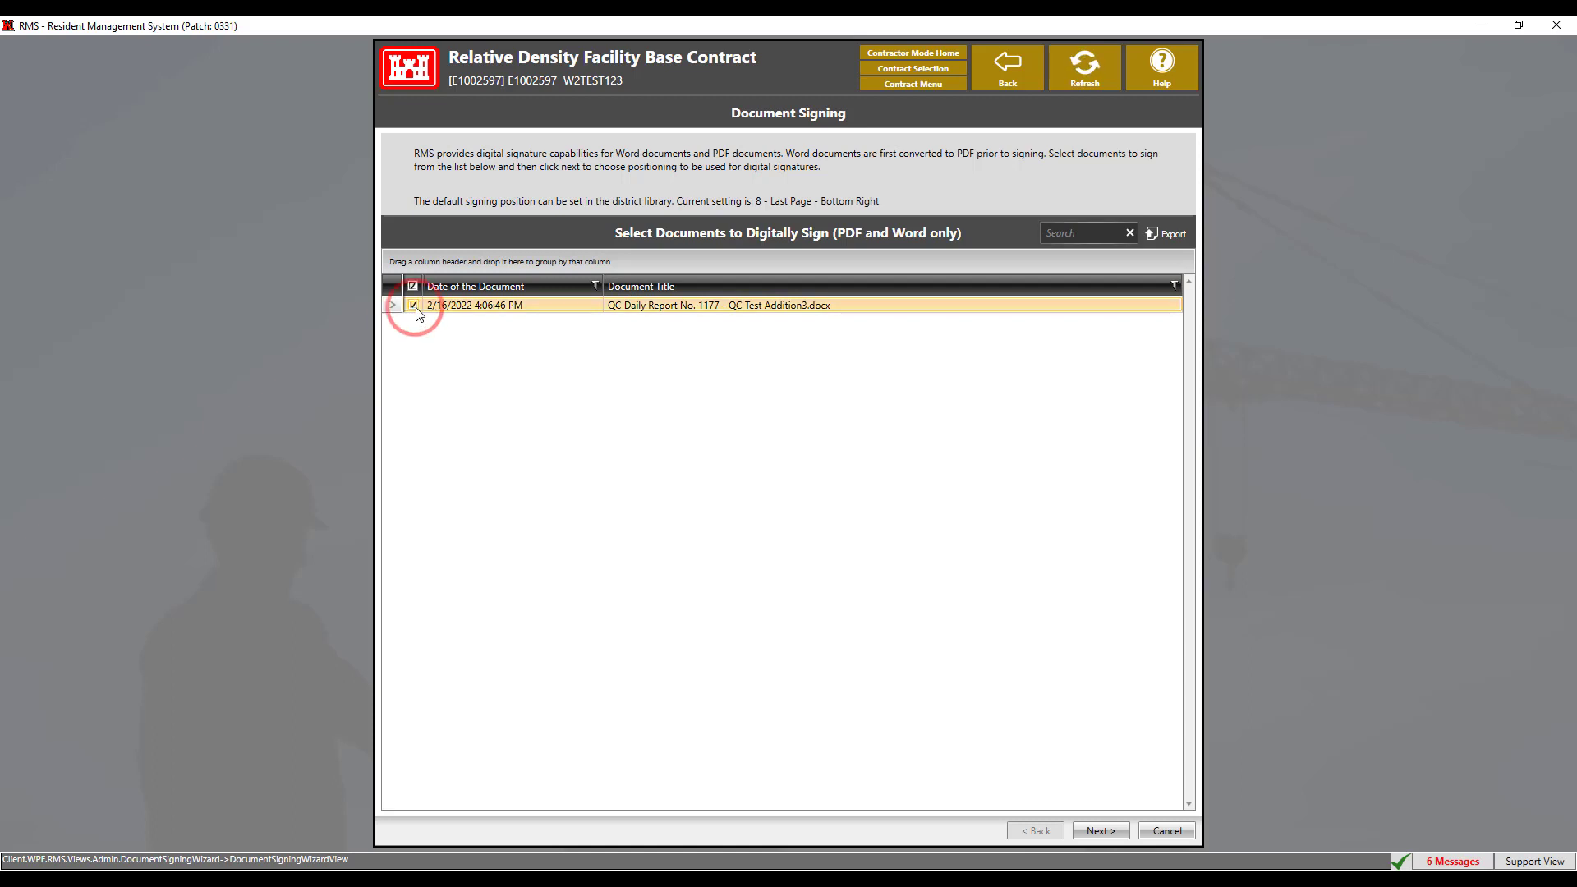
click(1124, 831)
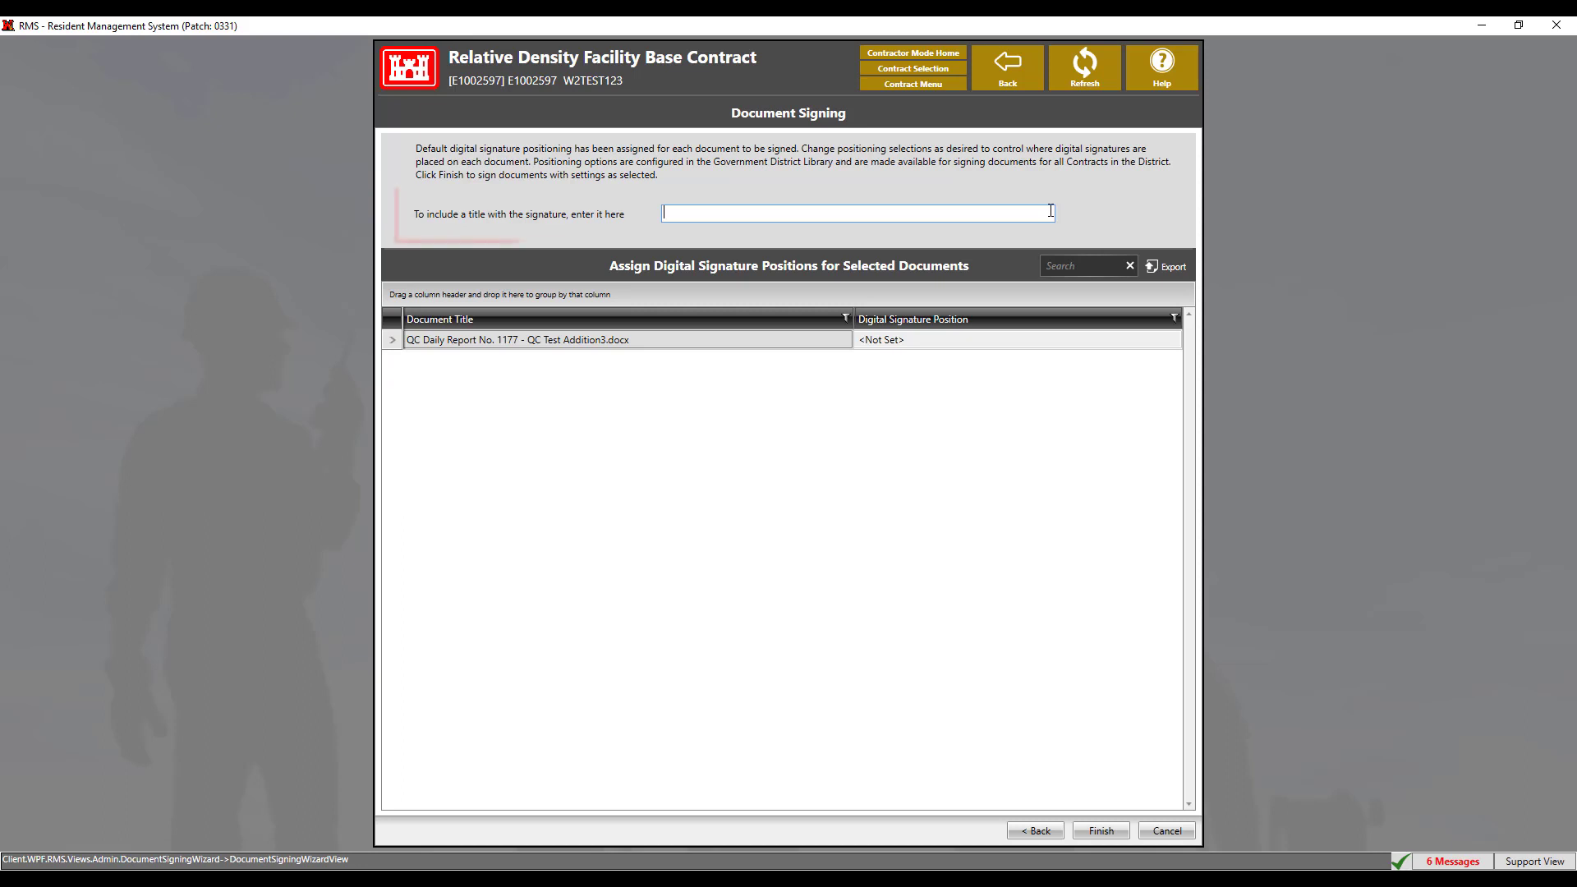
Set the signature title to Manager and the document's digital signature position to 8 - Last Page - Bottom Right.
text(Manager)
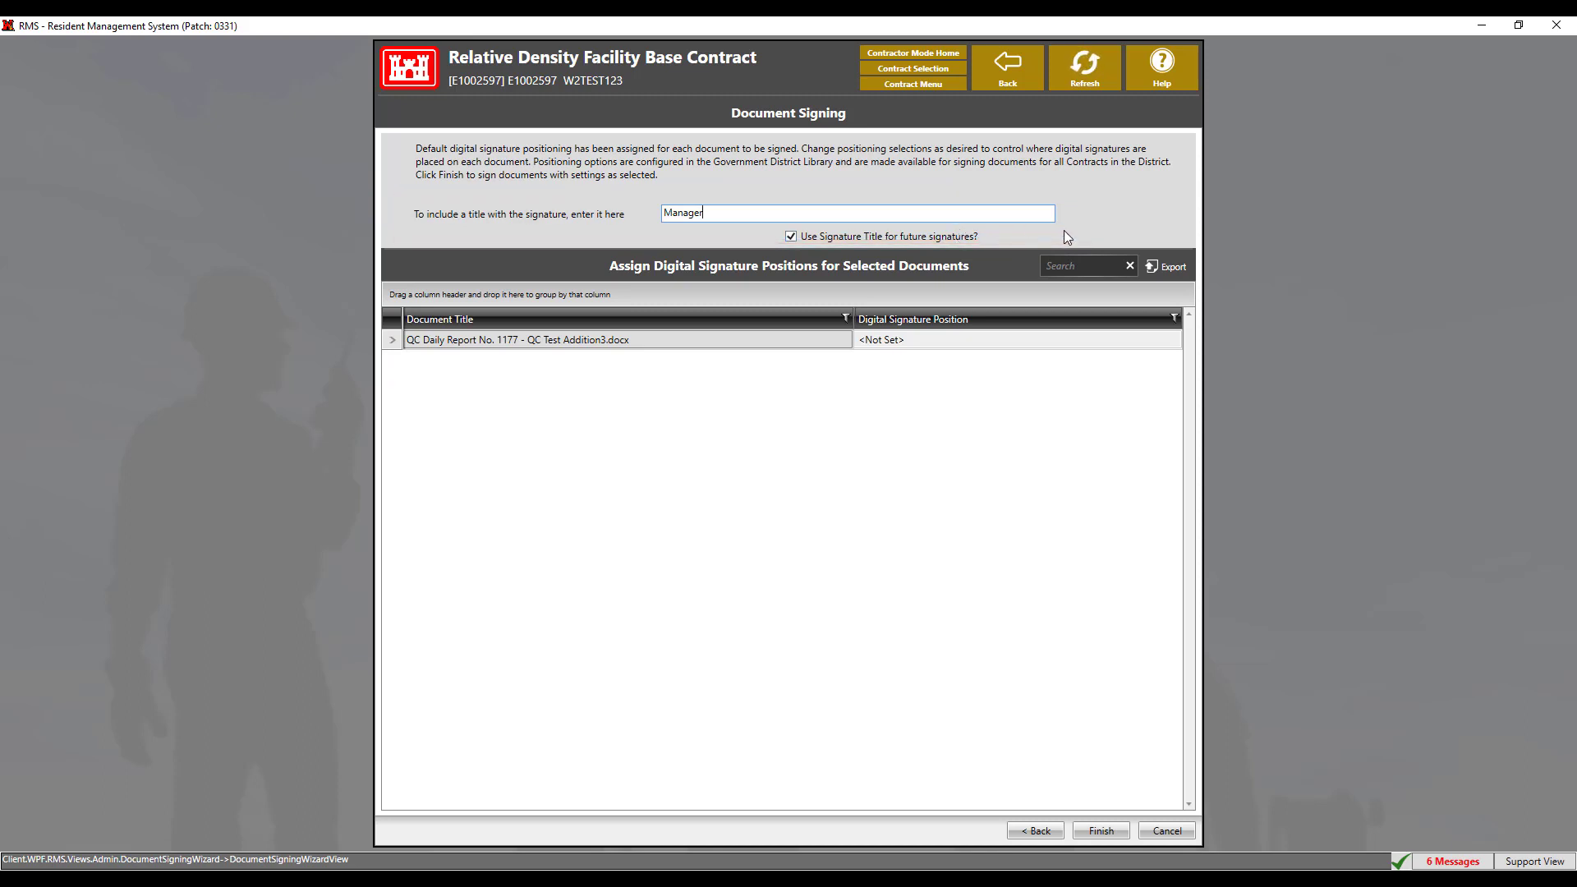
click(1113, 386)
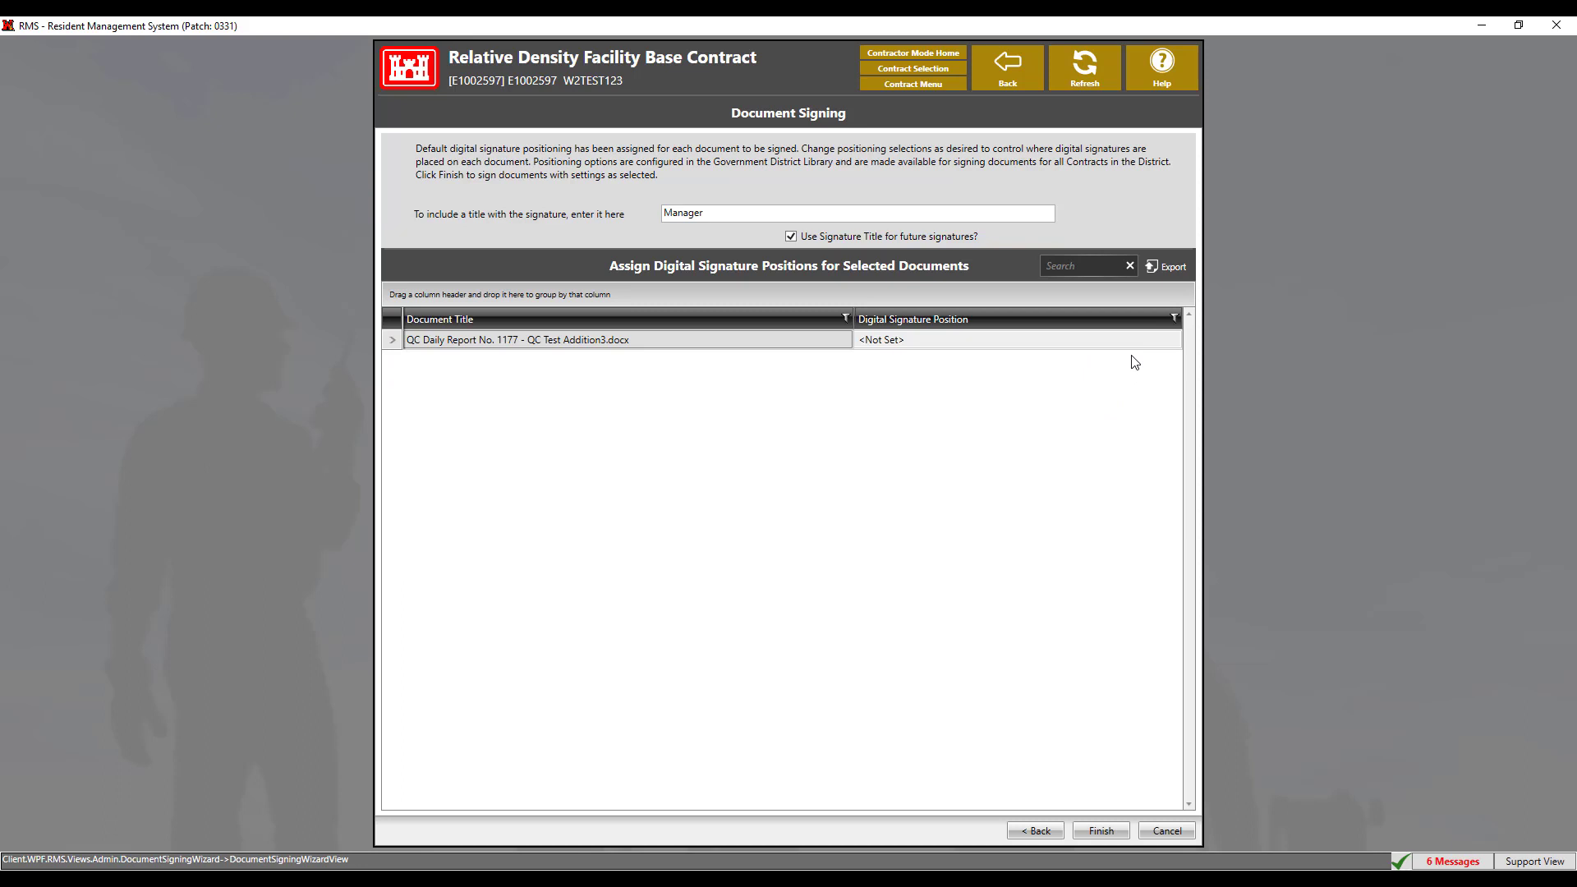
click(1149, 341)
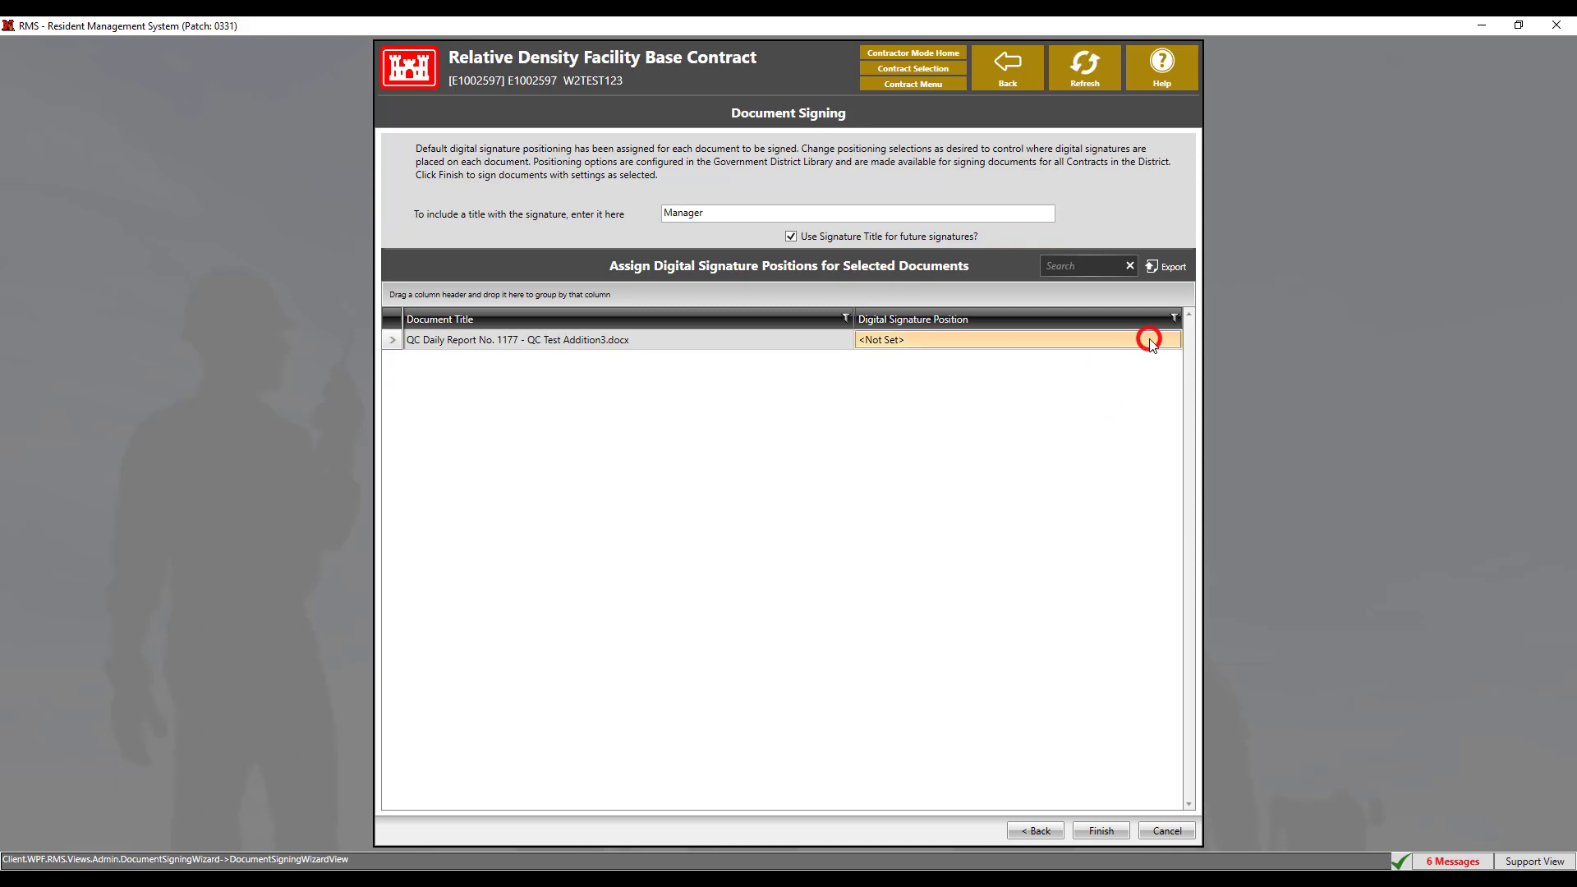
click(1166, 343)
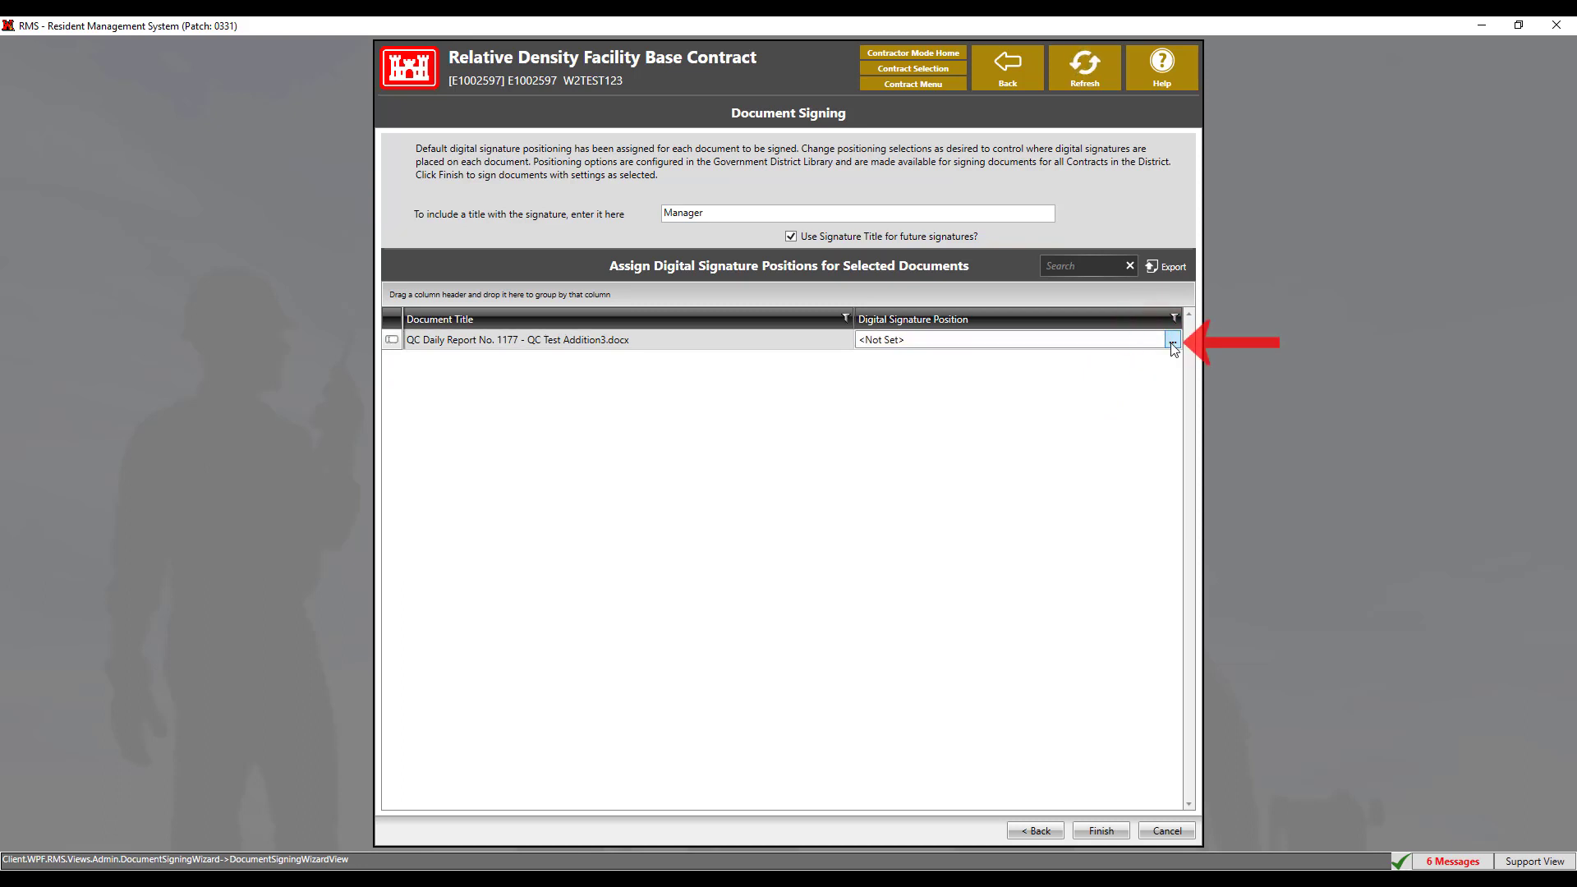
click(1173, 344)
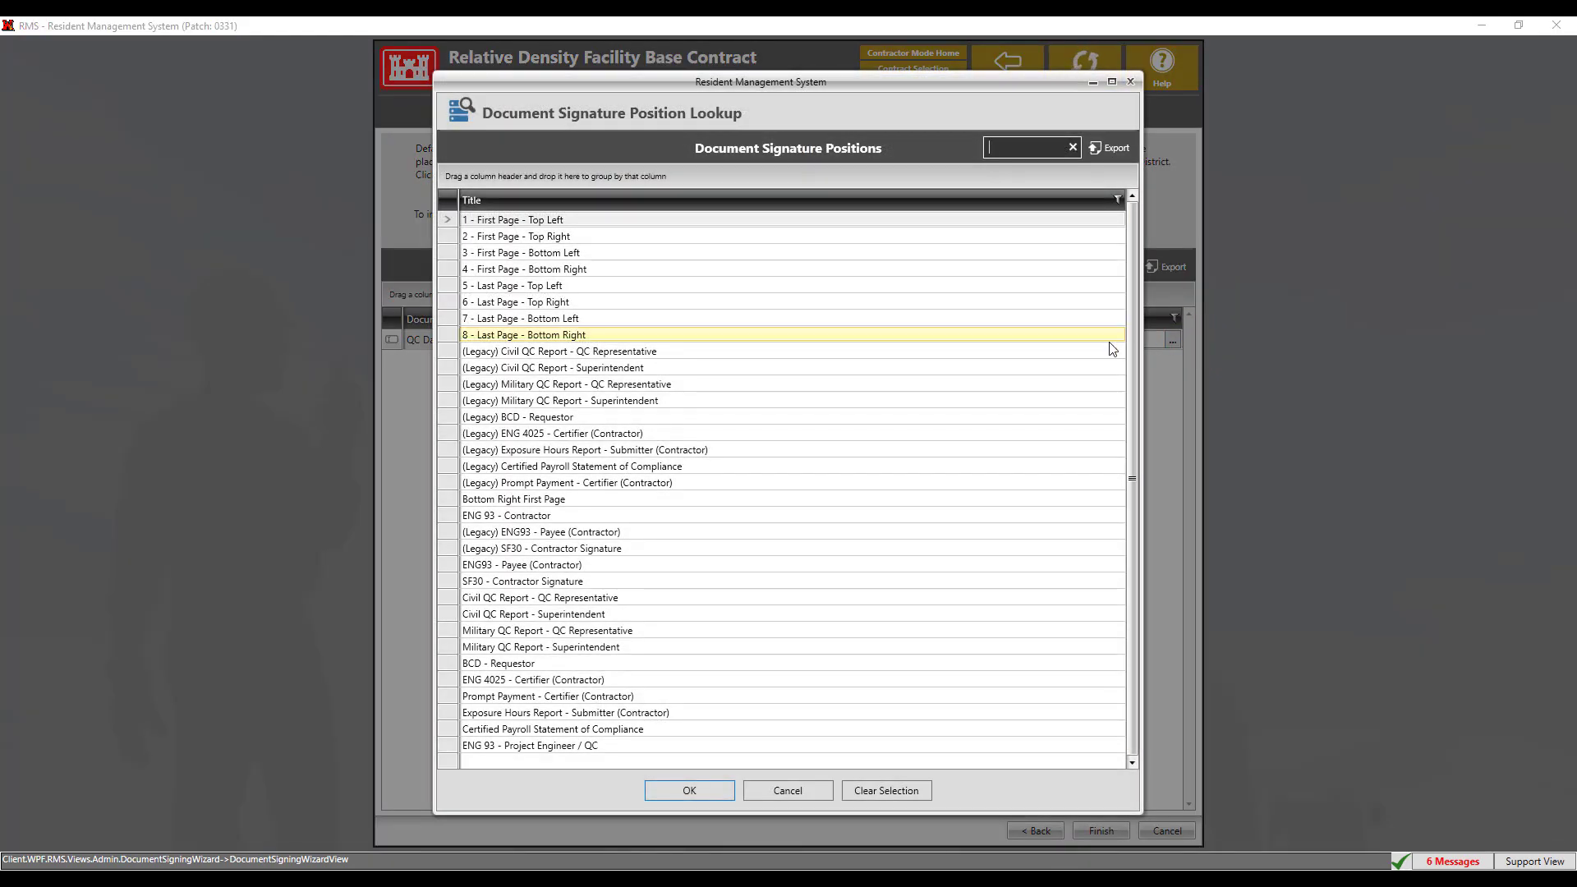
click(596, 335)
click(689, 790)
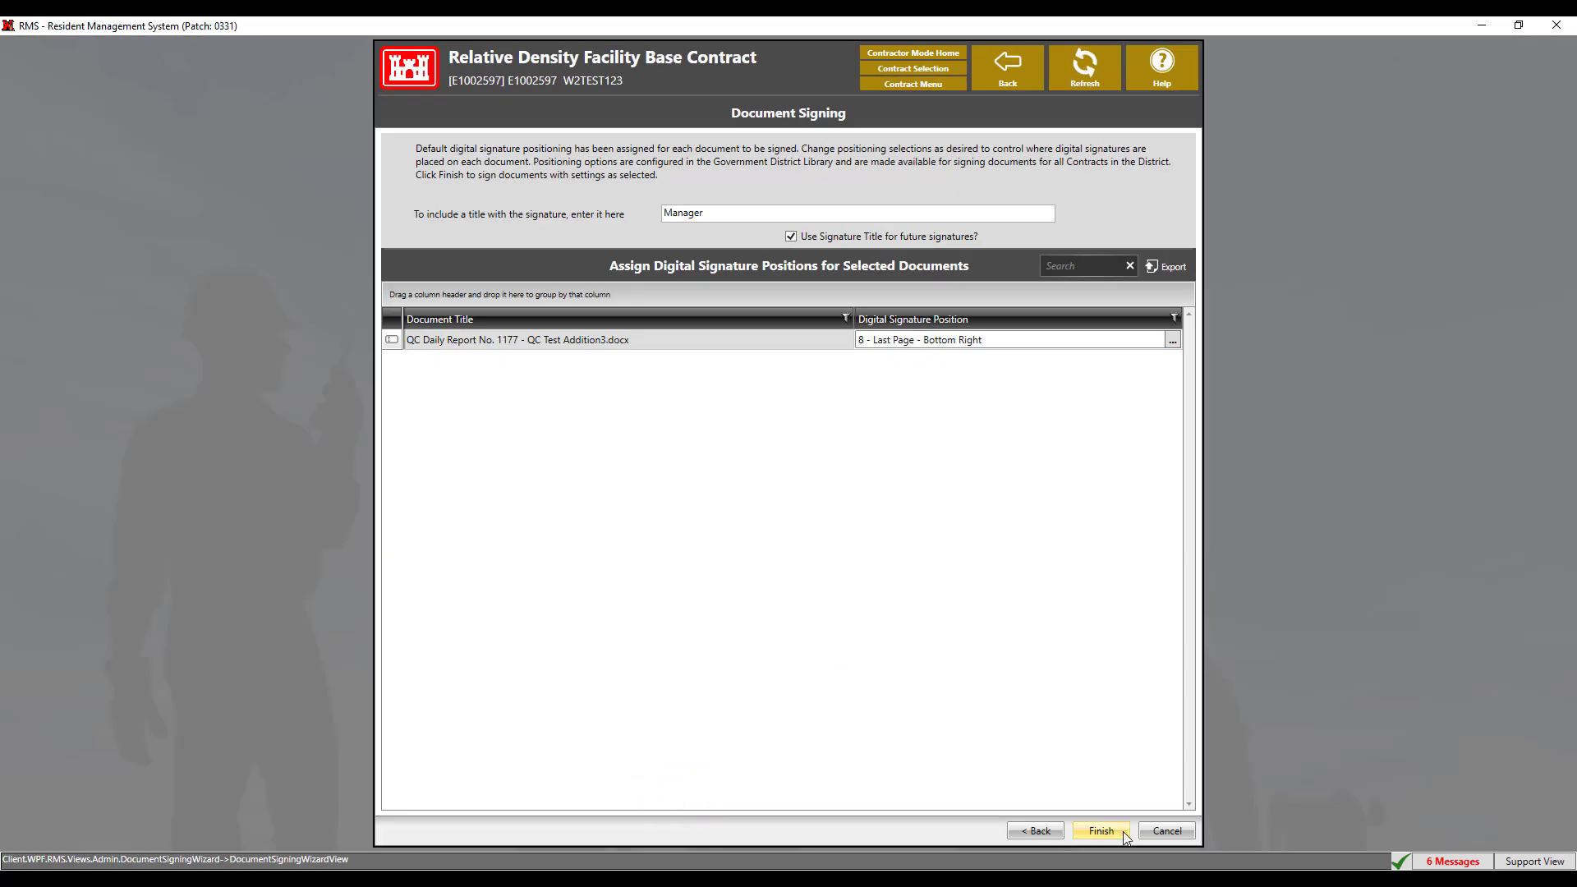
Finish the document signing by entering the account password to confirm identity, and sign the Word document.
click(1112, 837)
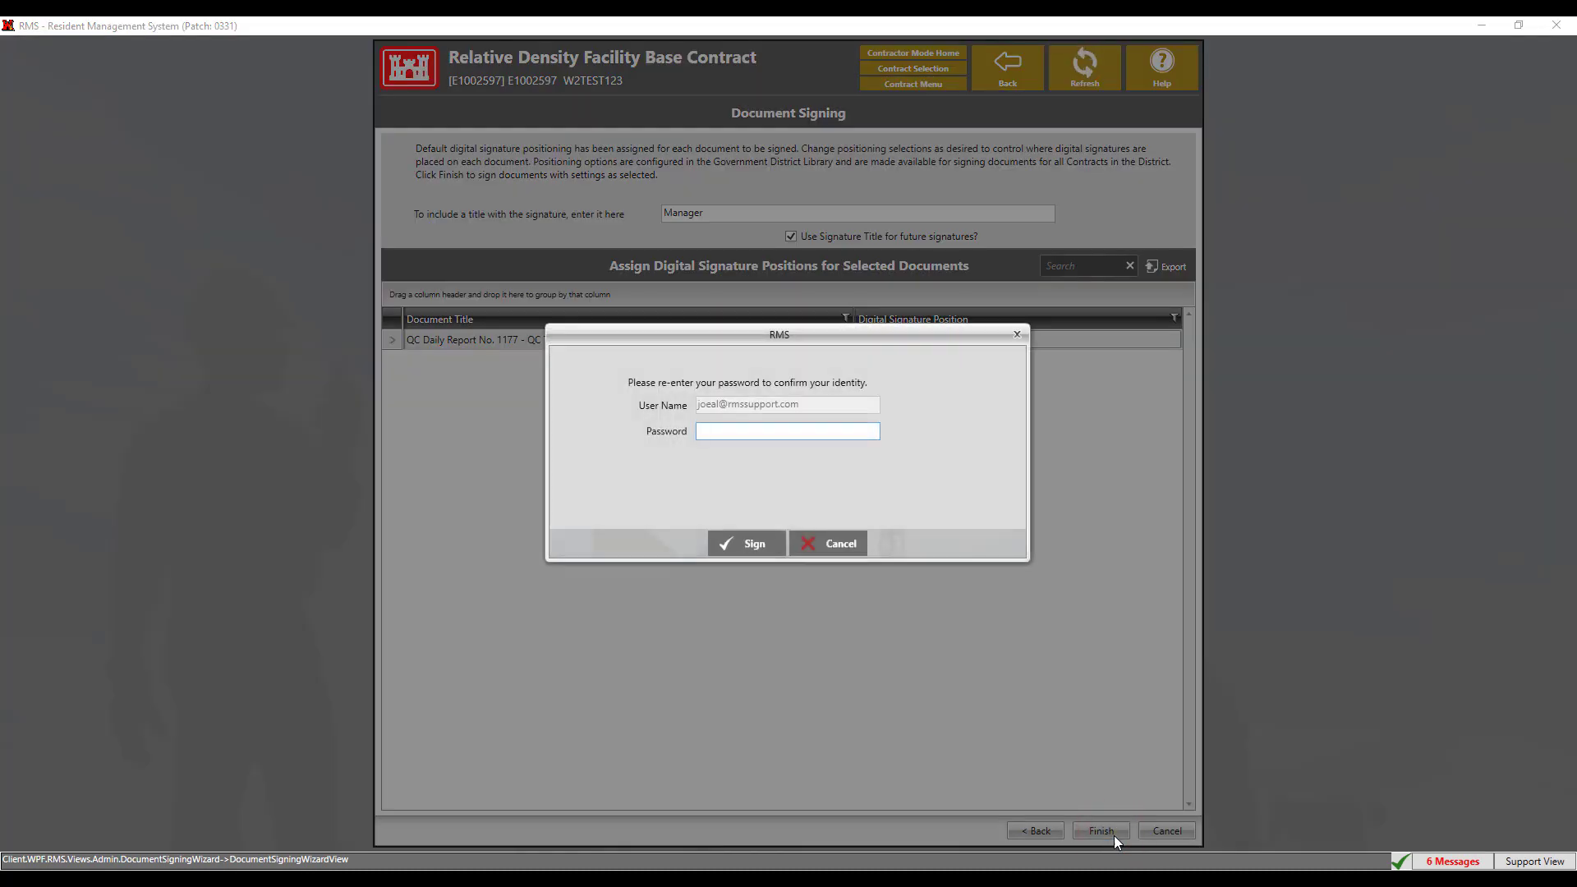
key(ctrl+v)
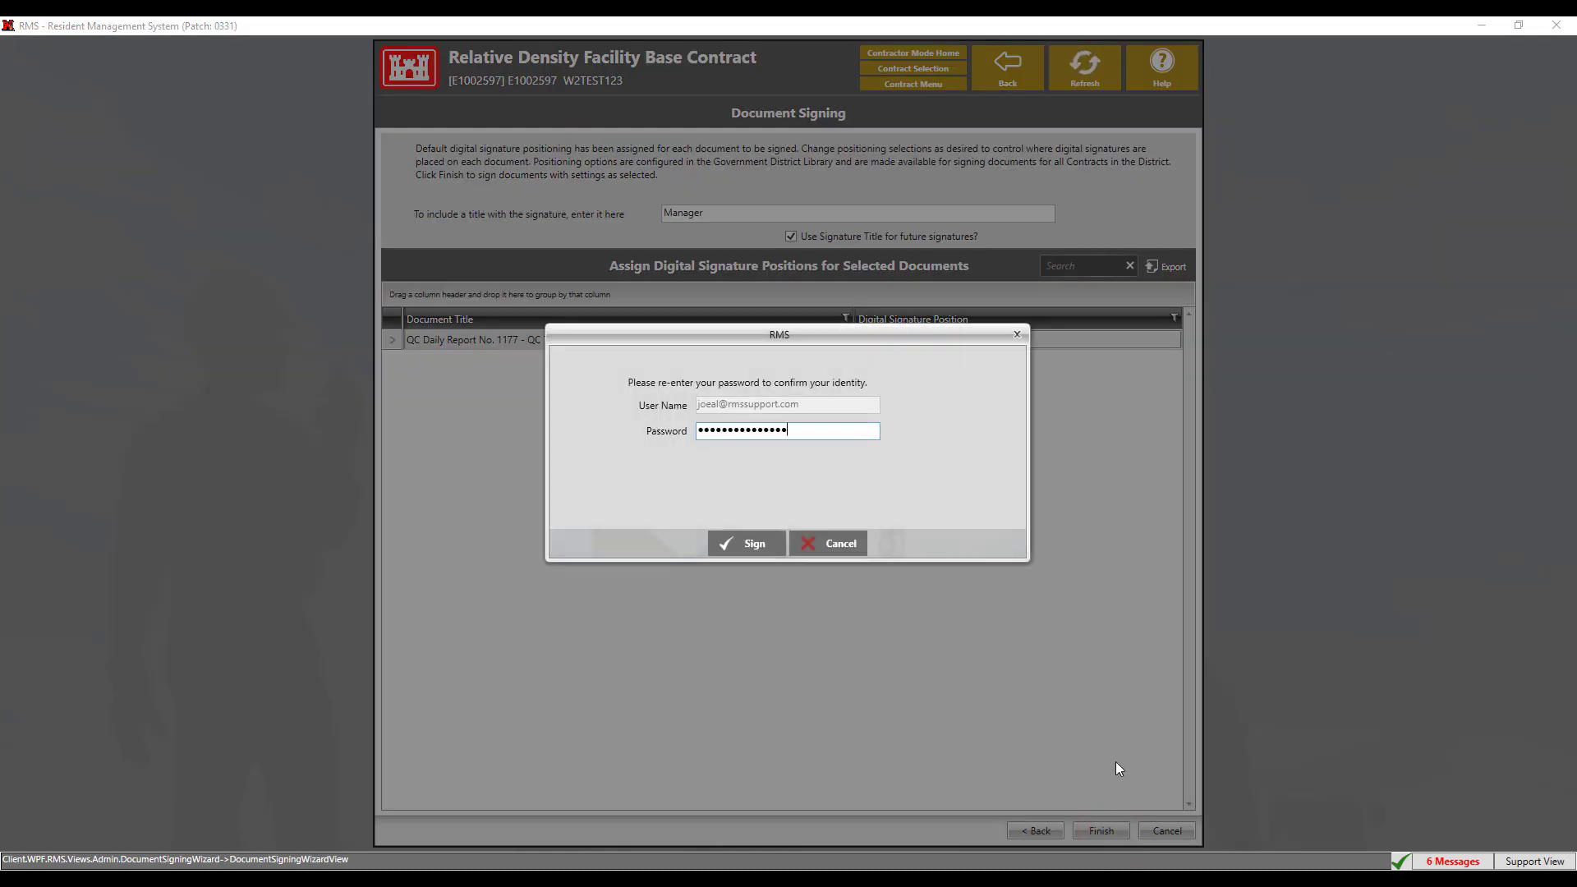
click(737, 554)
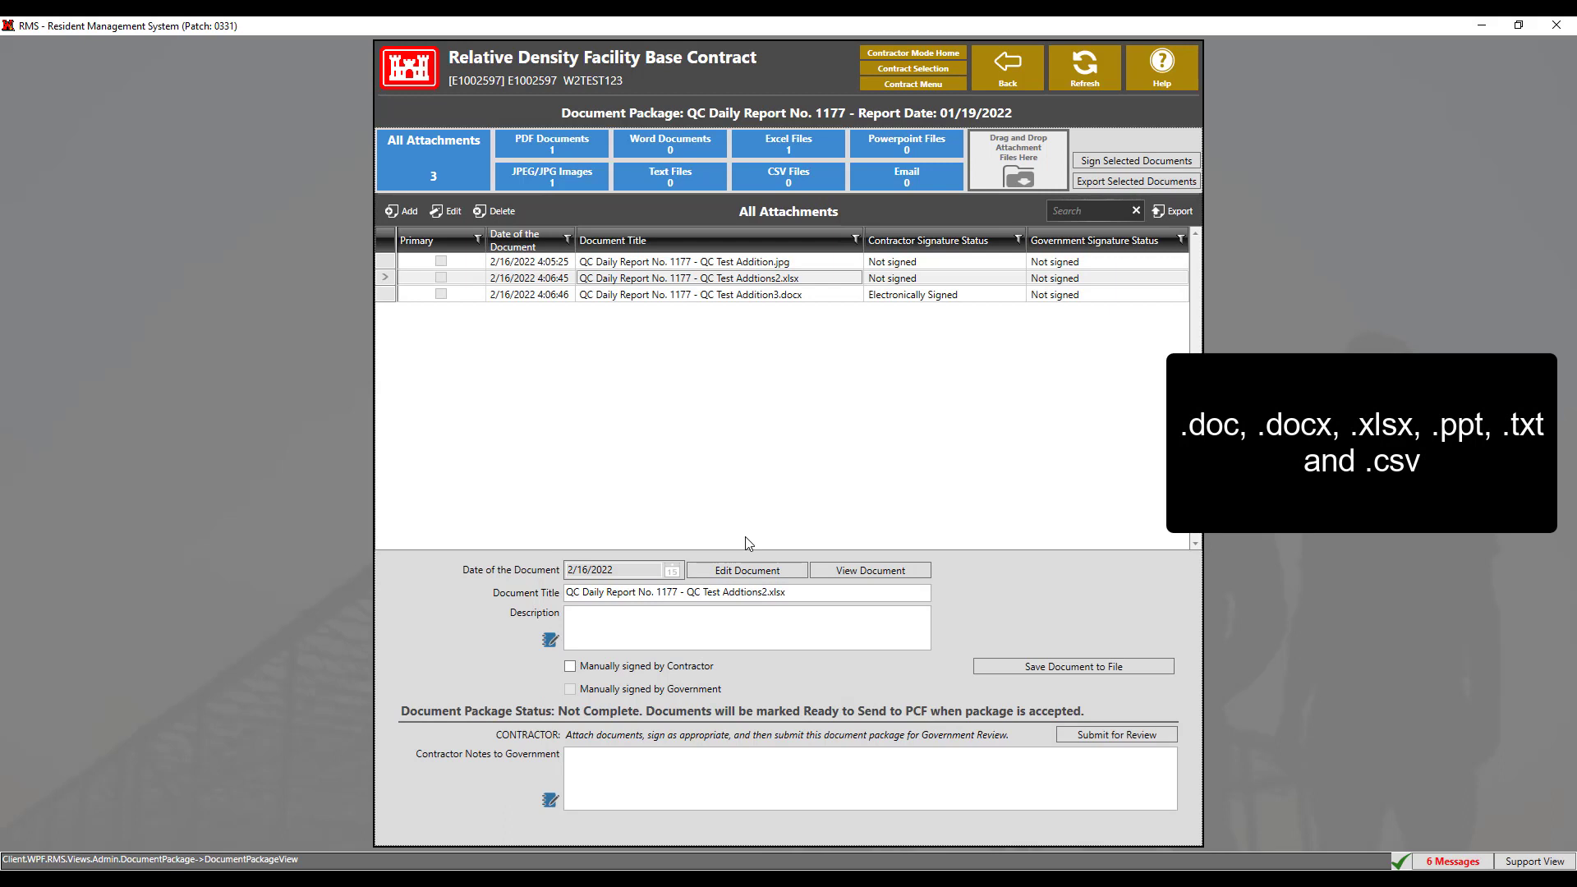
View the QC Test Addtions2.xlsx attachment in Excel, then close the workbook.
click(874, 568)
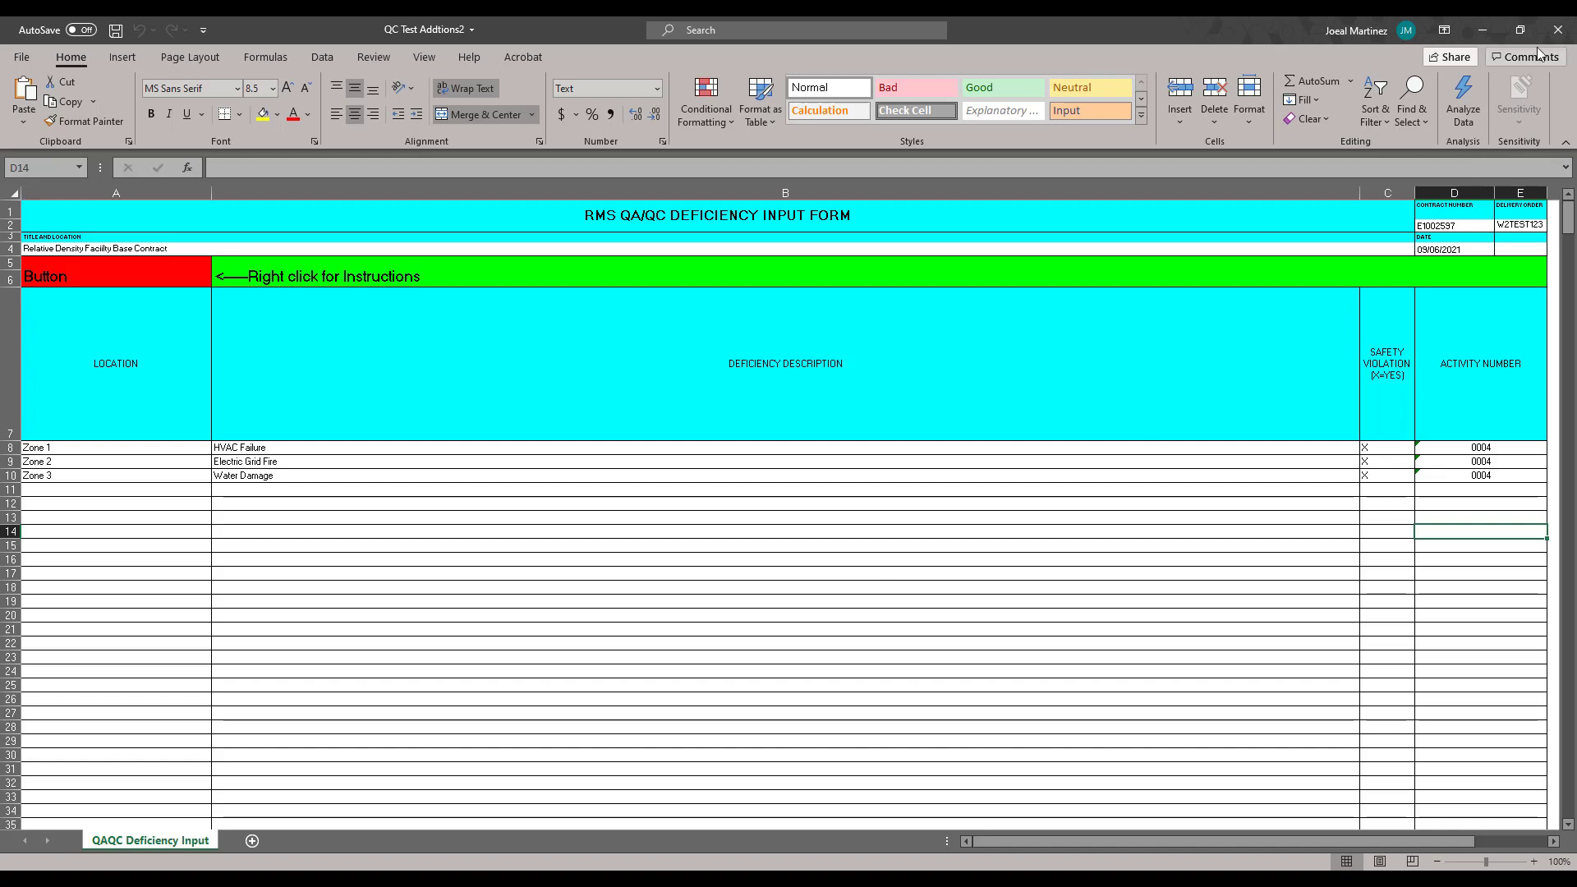
click(1558, 30)
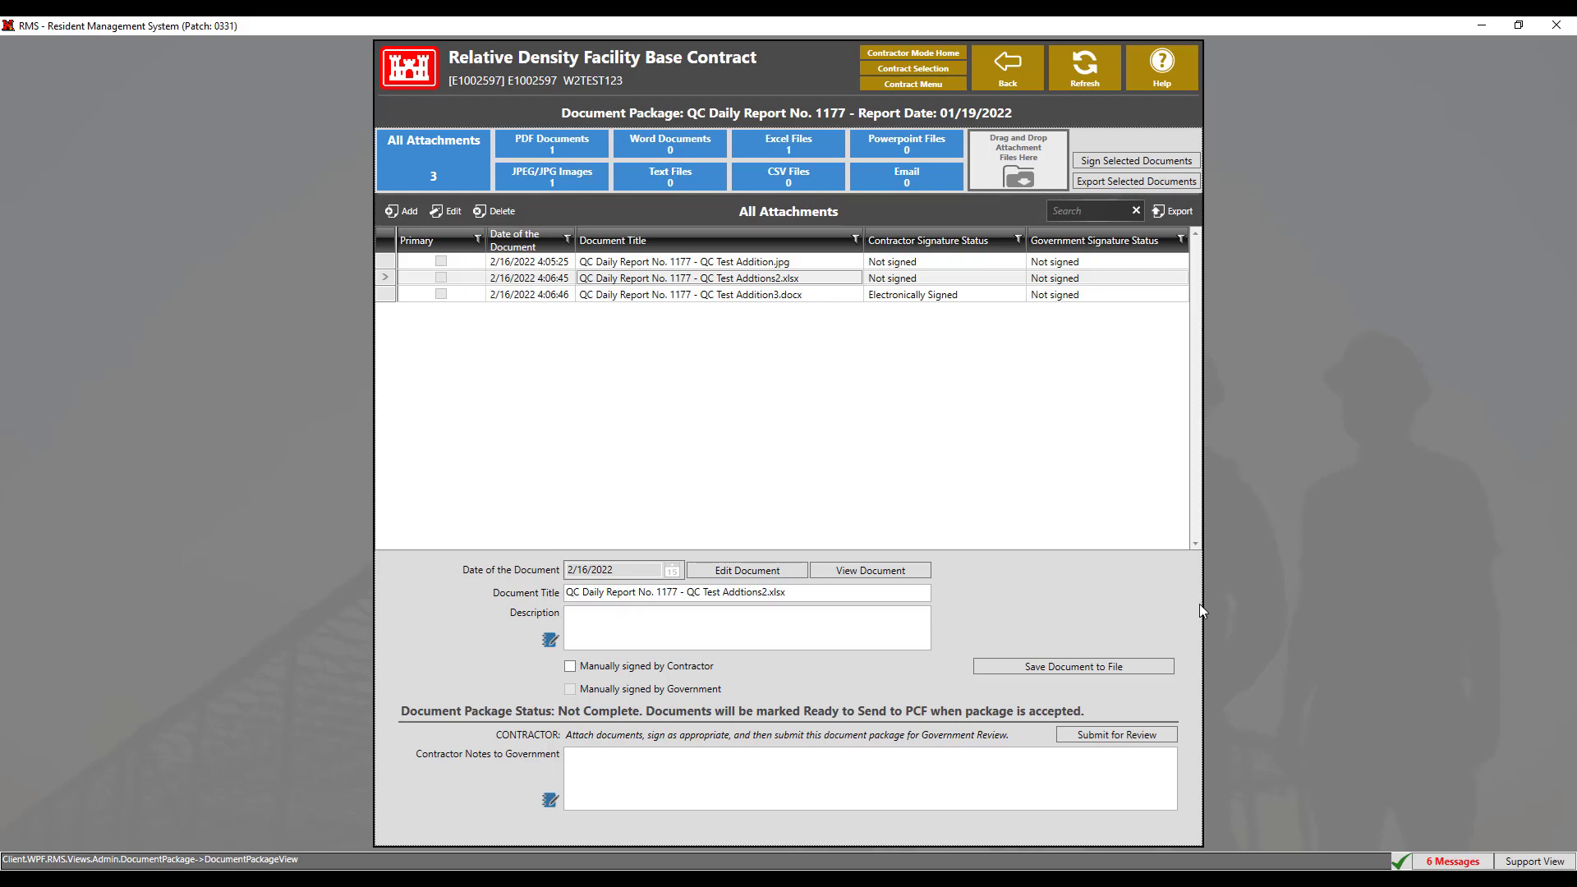
Submit the document package for Government review, accepting that it becomes read-only, and return to QC Daily Report No. 1177.
click(1127, 744)
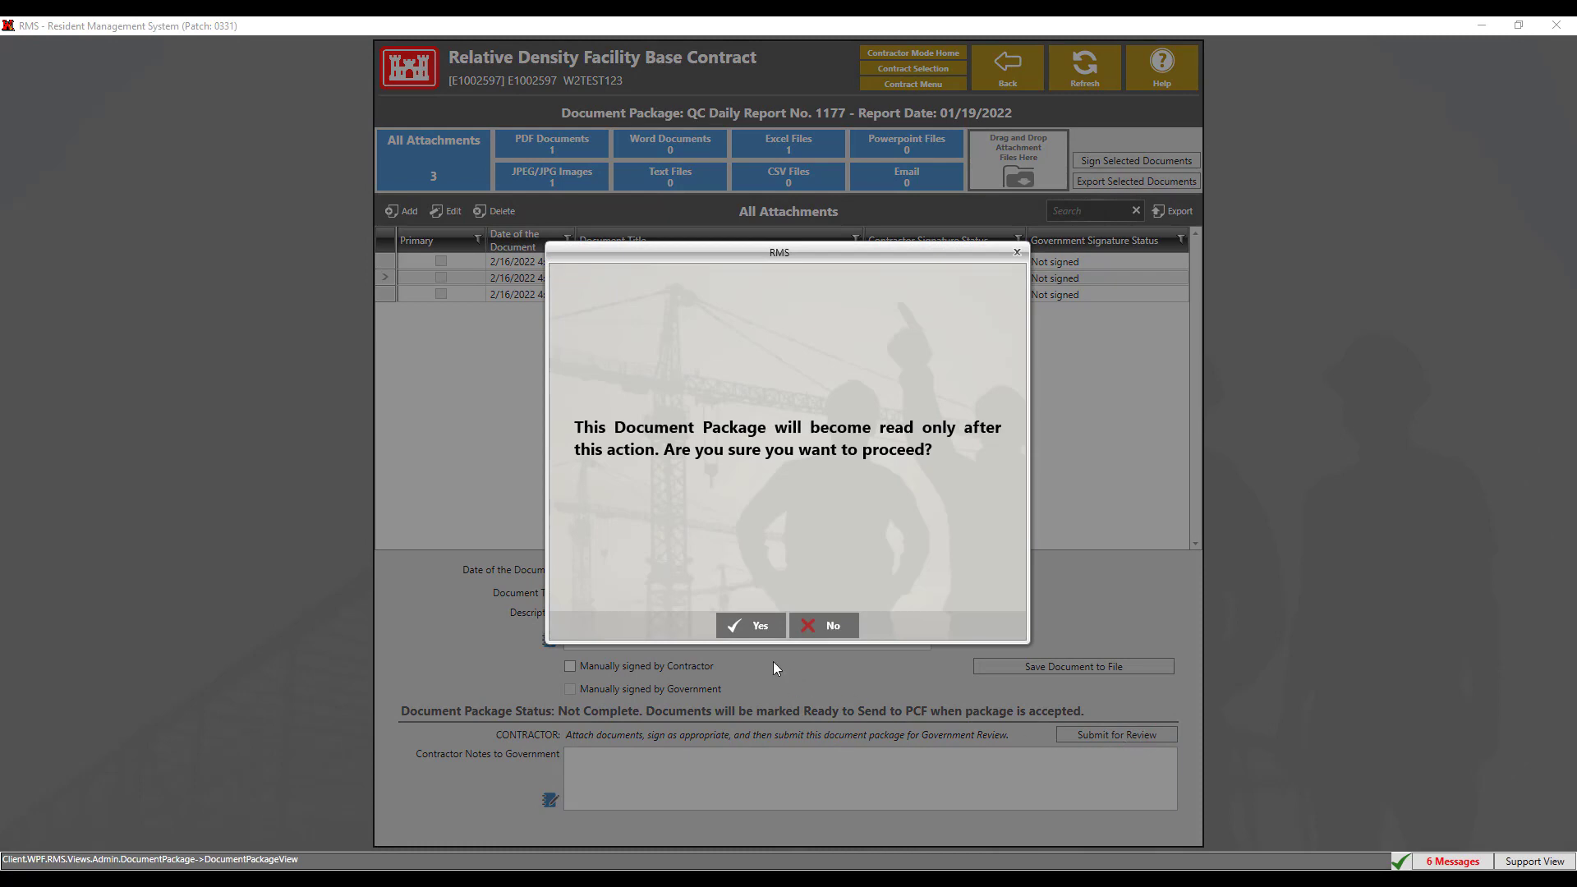
click(756, 633)
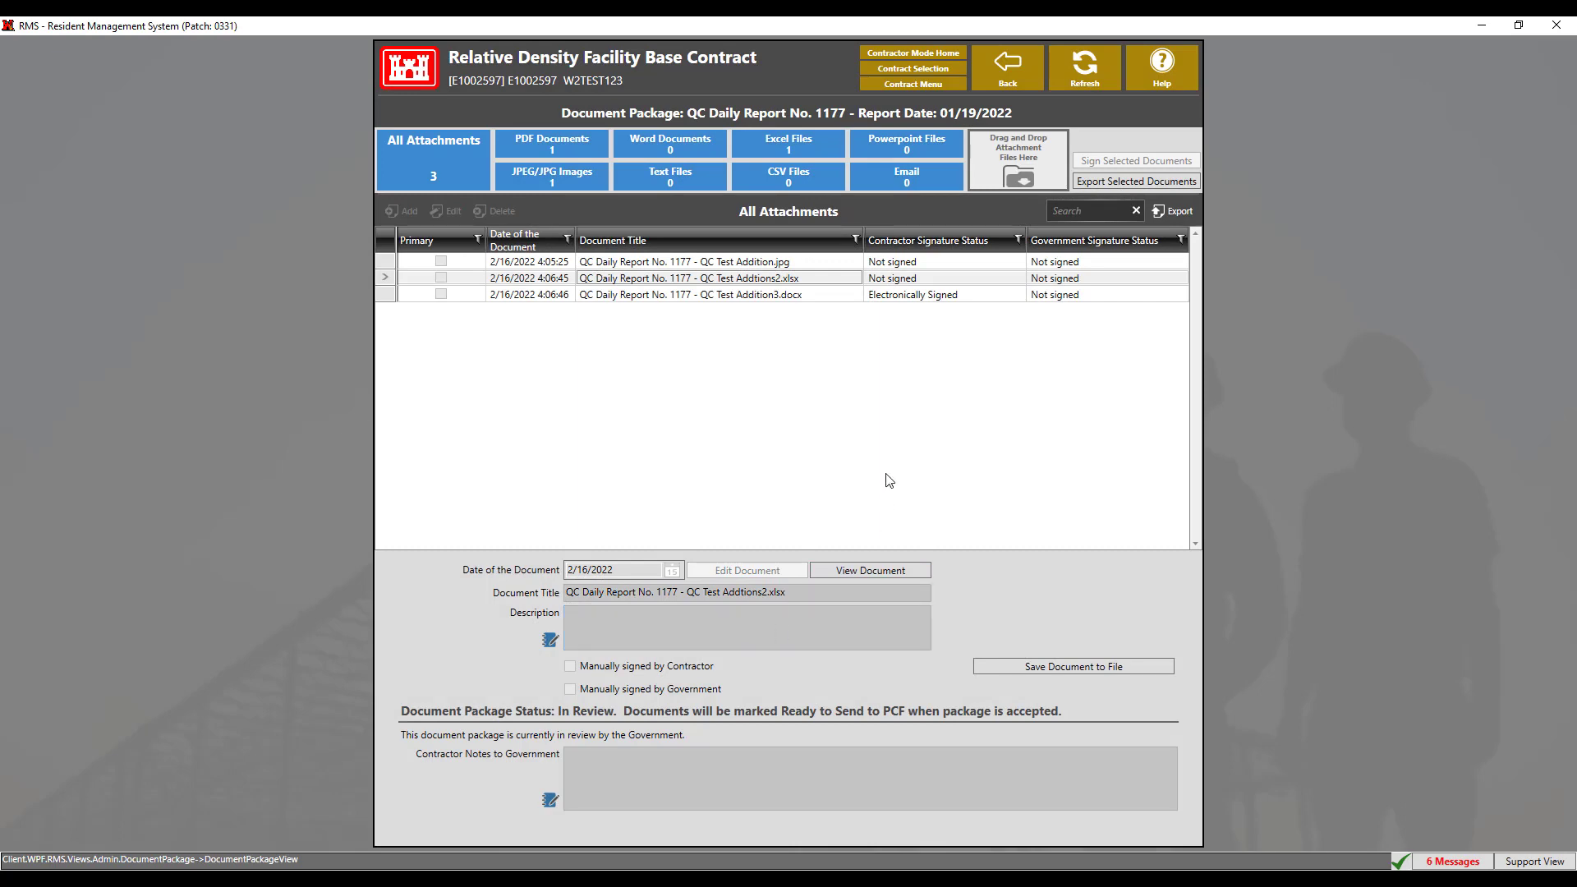
click(1008, 74)
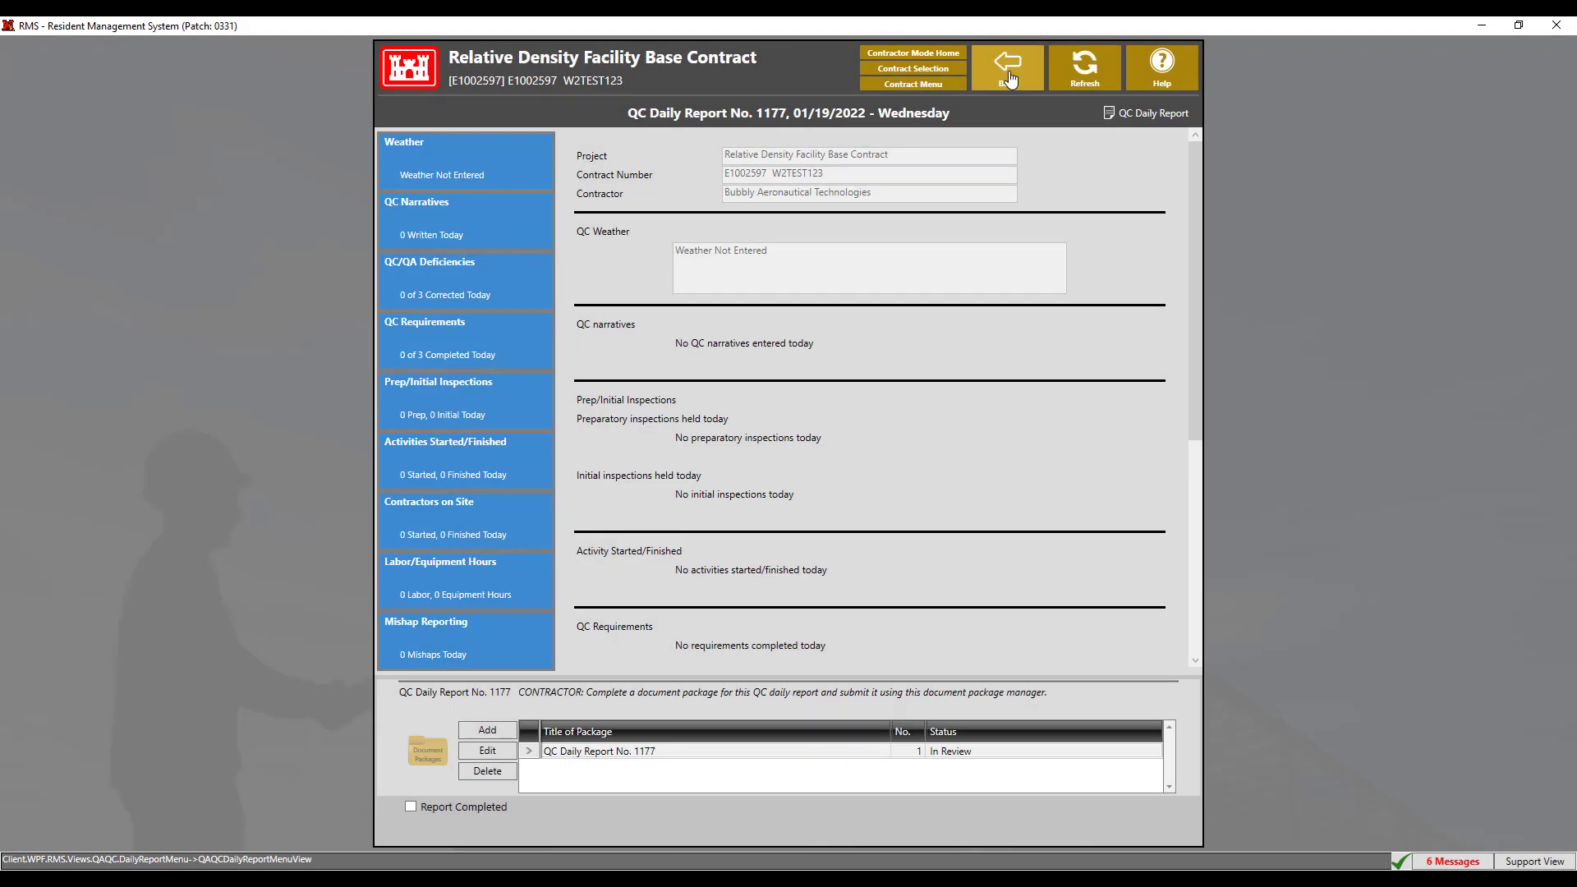